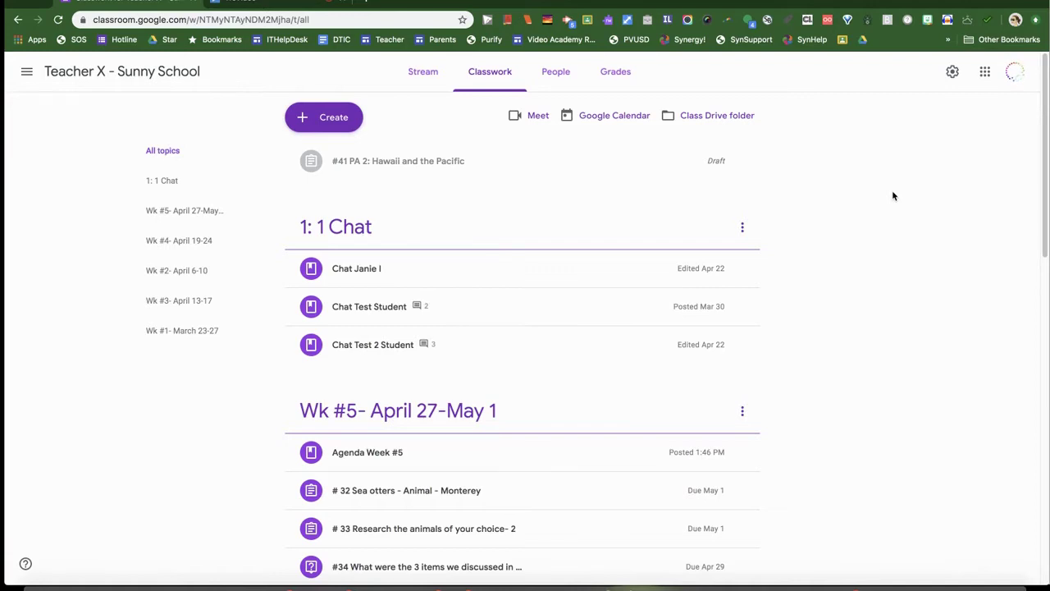
# - Create a classwork topic named "Wk #6 _ may 3kj4k24"
pyautogui.scroll(-1, 1046, 220)
pyautogui.scroll(1, 1045, 220)
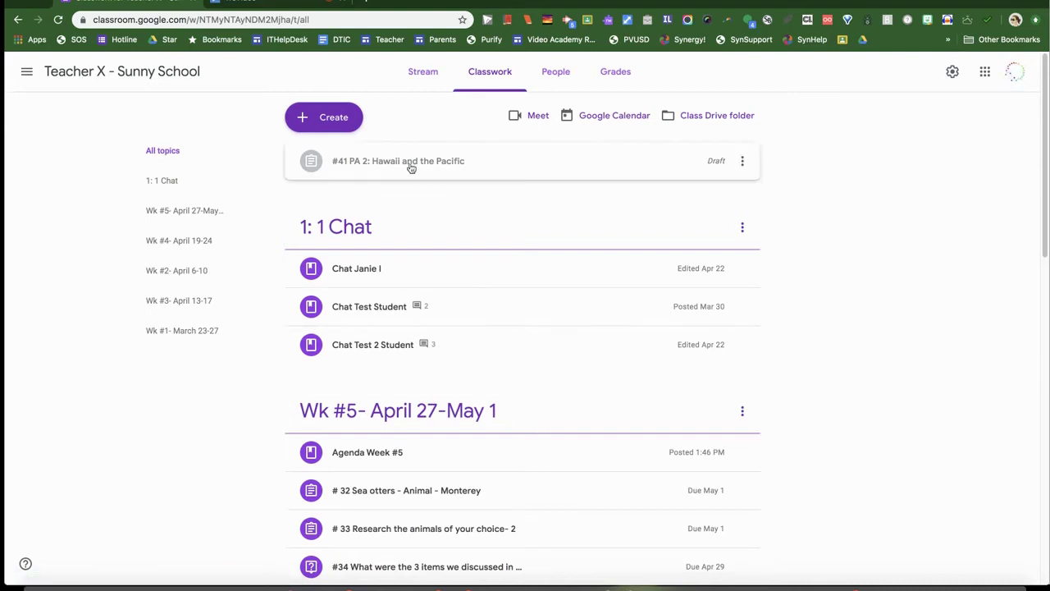
pyautogui.click(332, 122)
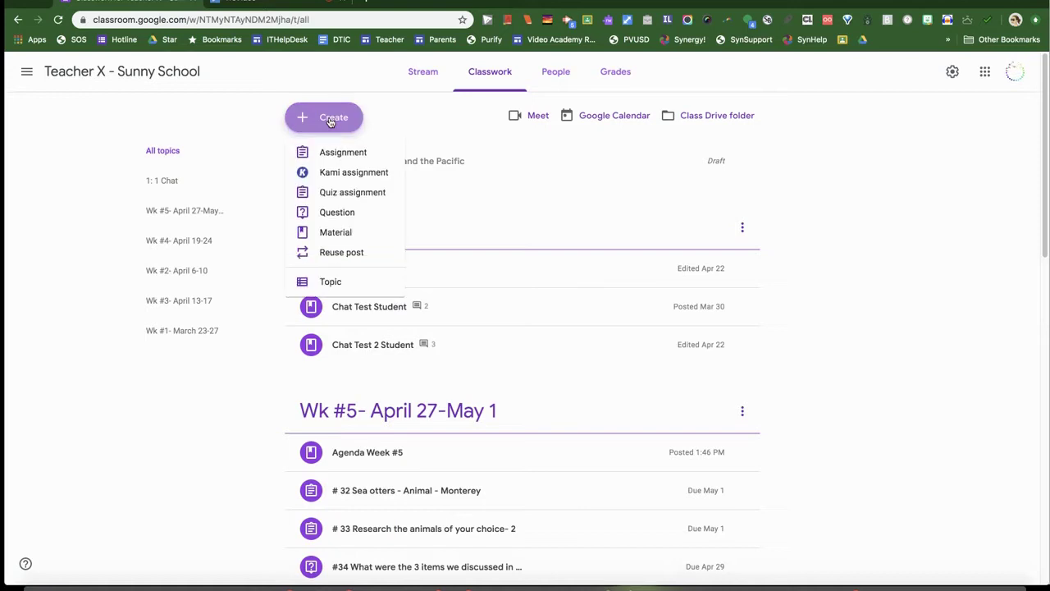
pyautogui.click(347, 284)
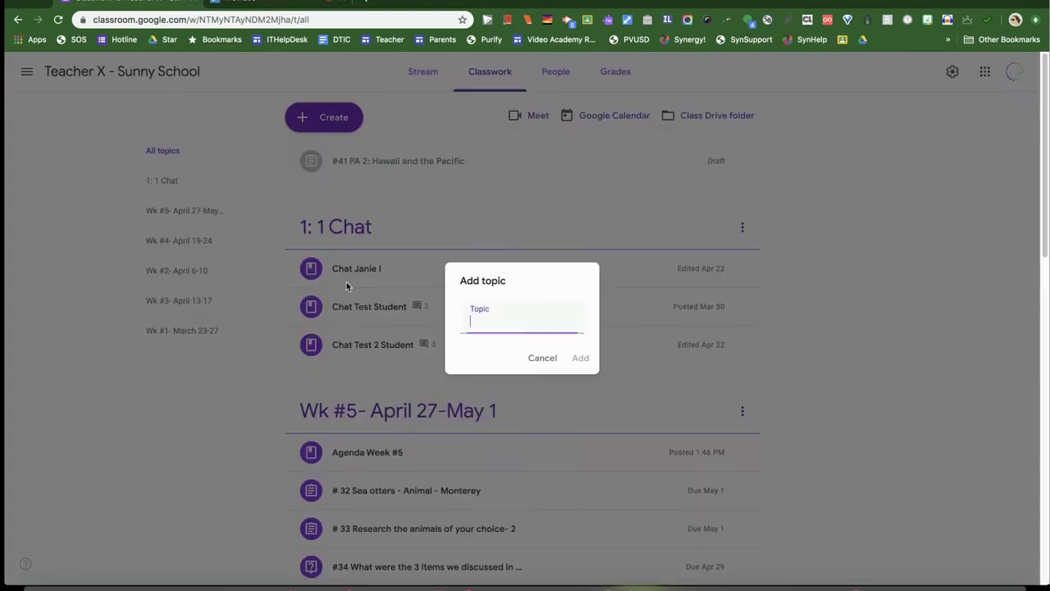
pyautogui.write('Wk #6 _ may 3kj4k24')
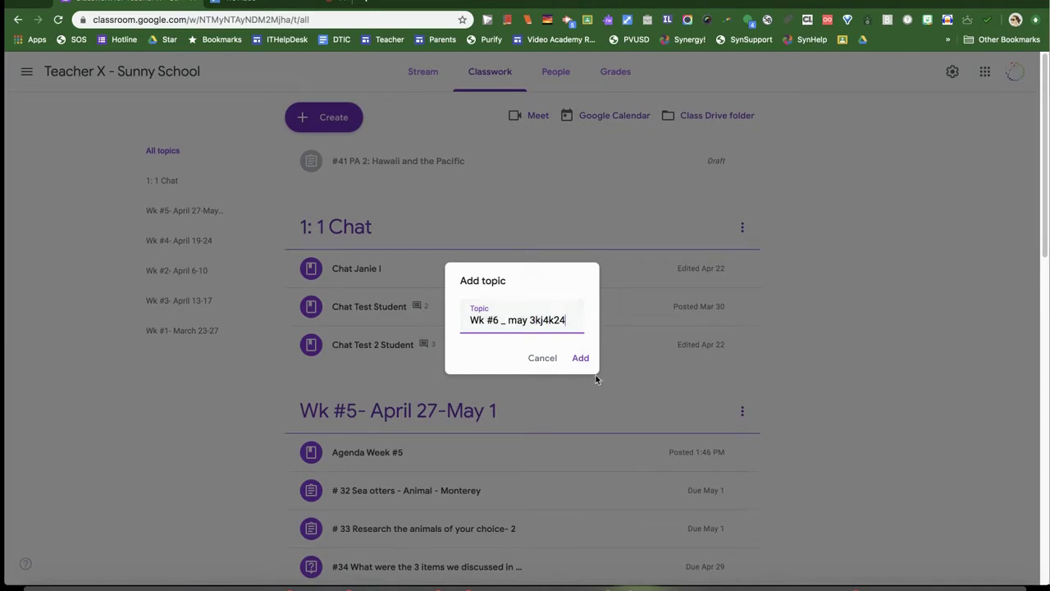
pyautogui.click(582, 358)
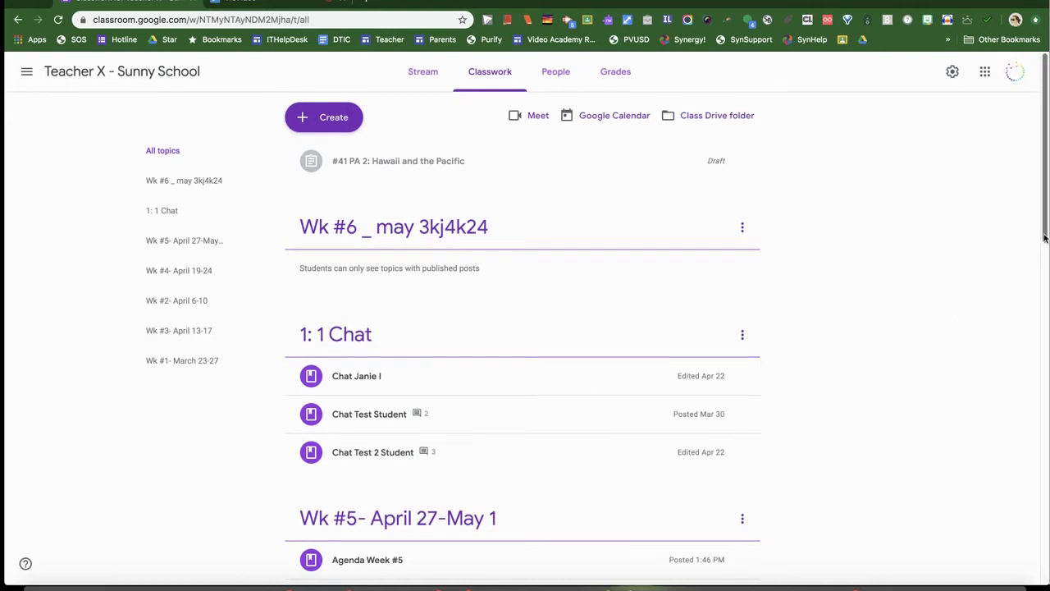
# - Reorder the Wk #5- April 27-May 1 topic so that #36- Marine Animals Unit Quiz is its last item
pyautogui.moveTo(1045, 238); pyautogui.dragTo(1045, 241)
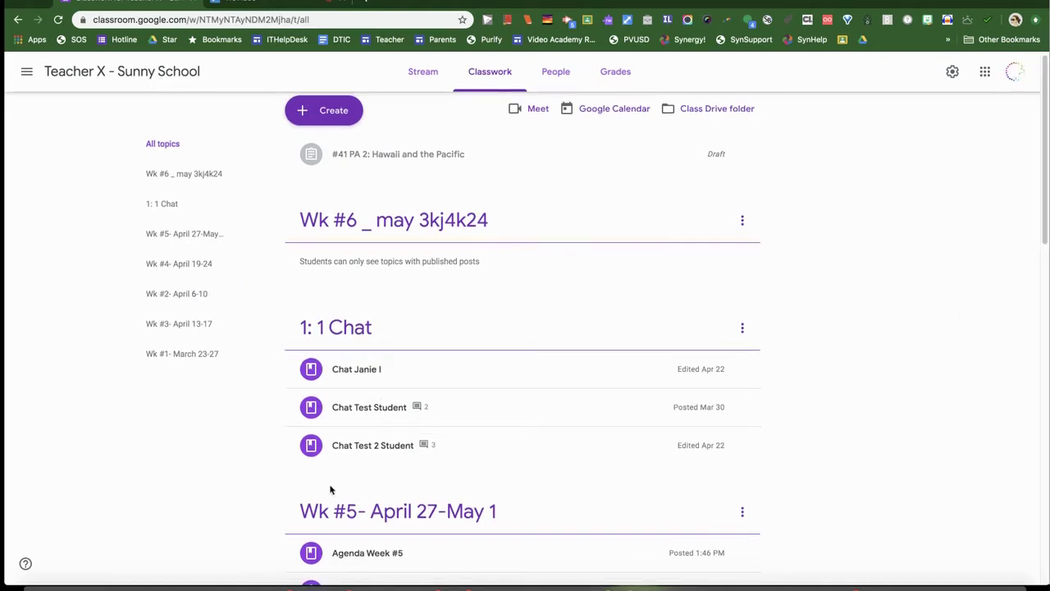
pyautogui.scroll(-4, 812, 378)
pyautogui.moveTo(416, 456); pyautogui.dragTo(392, 509)
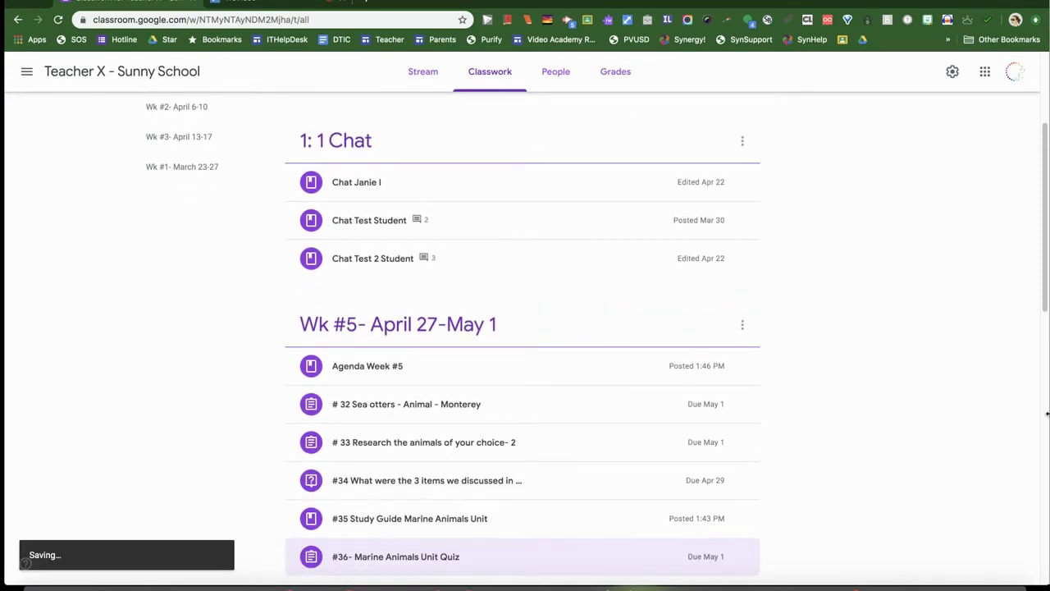
# - Move the 1: 1 Chat topic above the Wk #6 topic, and delete the Wk #6 topic
pyautogui.moveTo(1044, 297); pyautogui.dragTo(1041, 247)
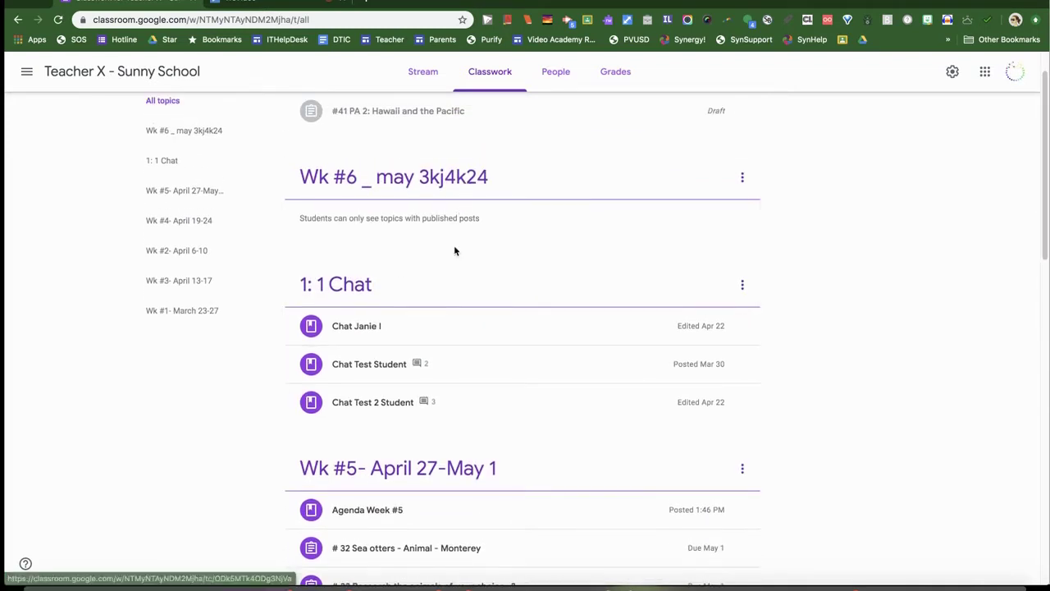
pyautogui.moveTo(452, 291); pyautogui.dragTo(464, 190)
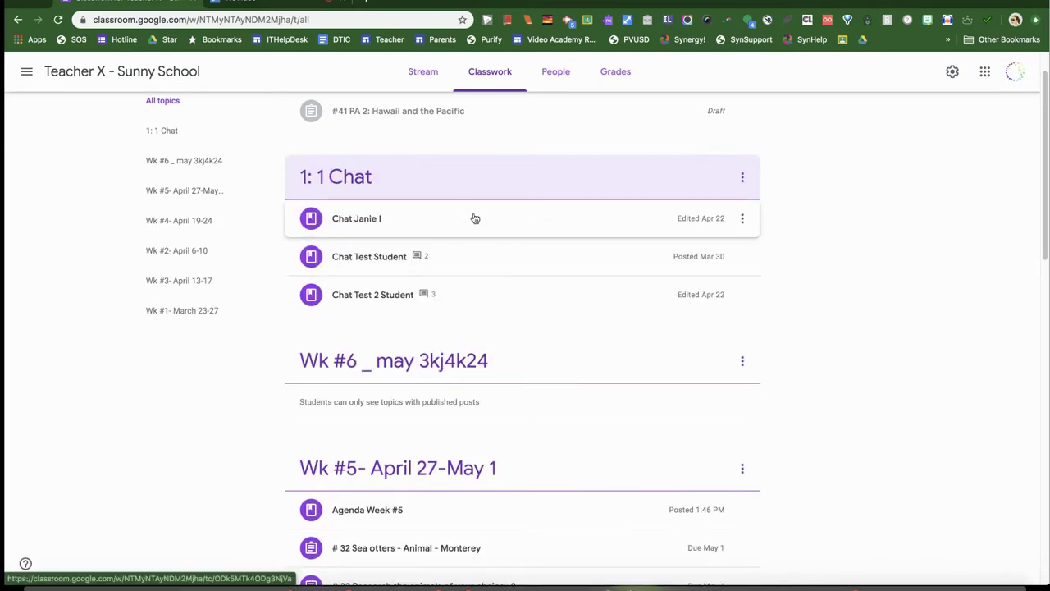
pyautogui.click(743, 365)
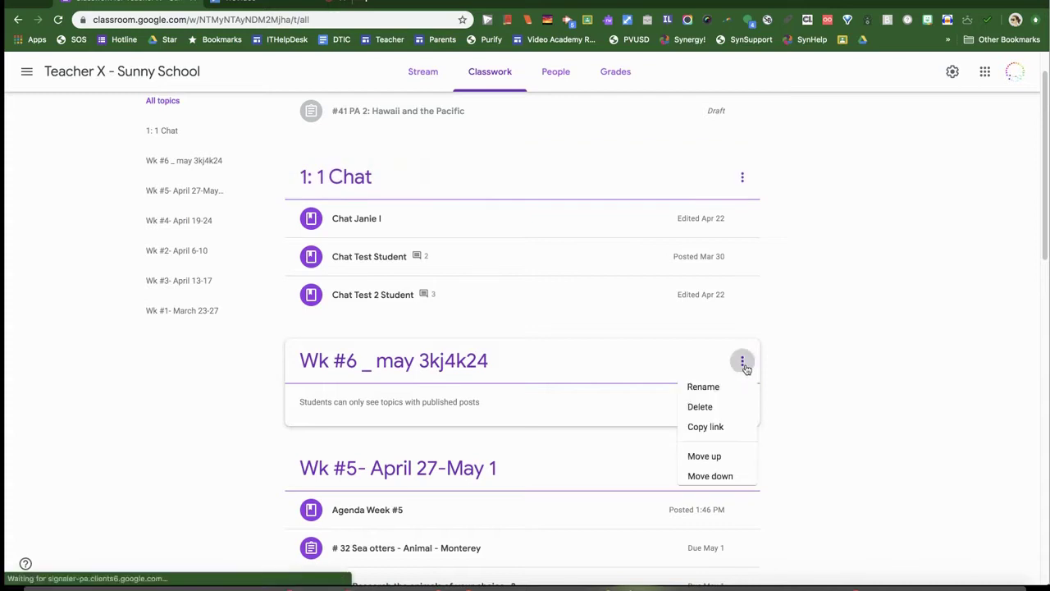
pyautogui.click(719, 413)
pyautogui.click(600, 349)
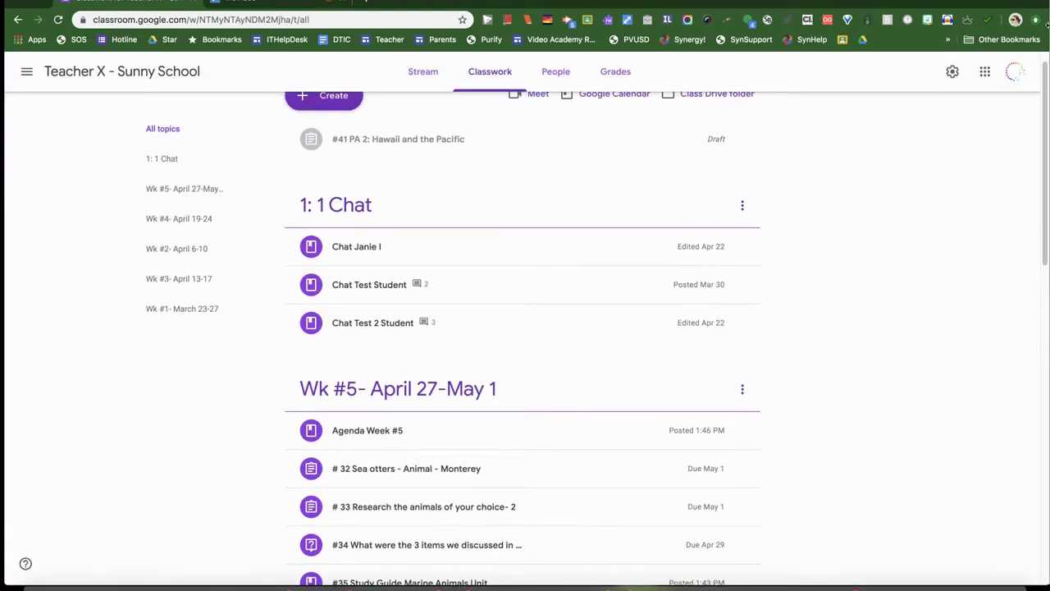
# - Create an assignment titled "#40 Test" under the topic Wk #5- April 27-May 1 and assign it to the class
pyautogui.moveTo(1046, 68); pyautogui.dragTo(1047, 128)
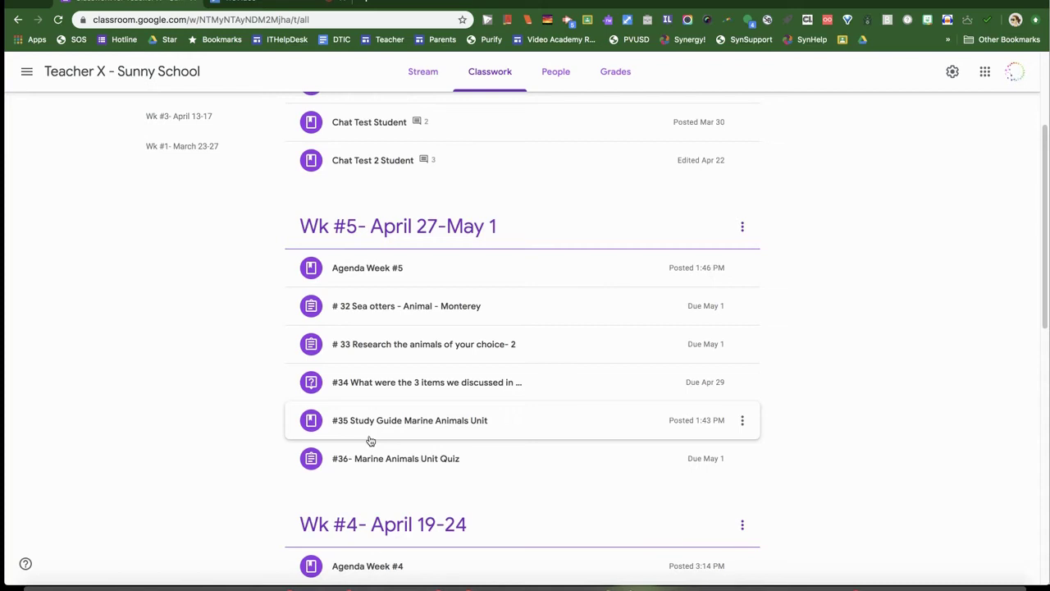
pyautogui.moveTo(1045, 272); pyautogui.dragTo(1047, 220)
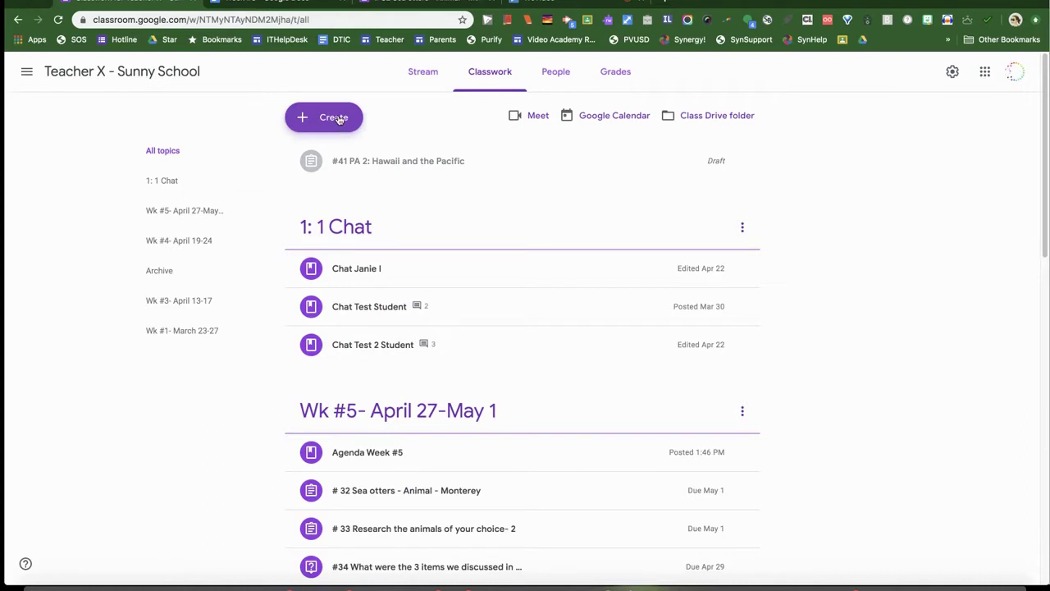
pyautogui.click(338, 119)
pyautogui.click(346, 153)
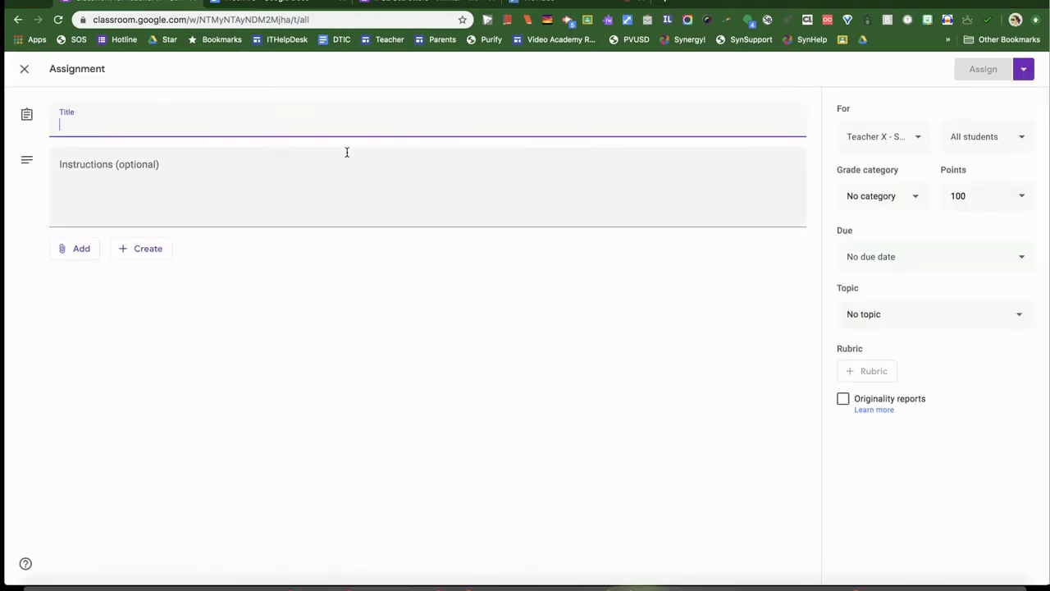
pyautogui.write('#40 Test')
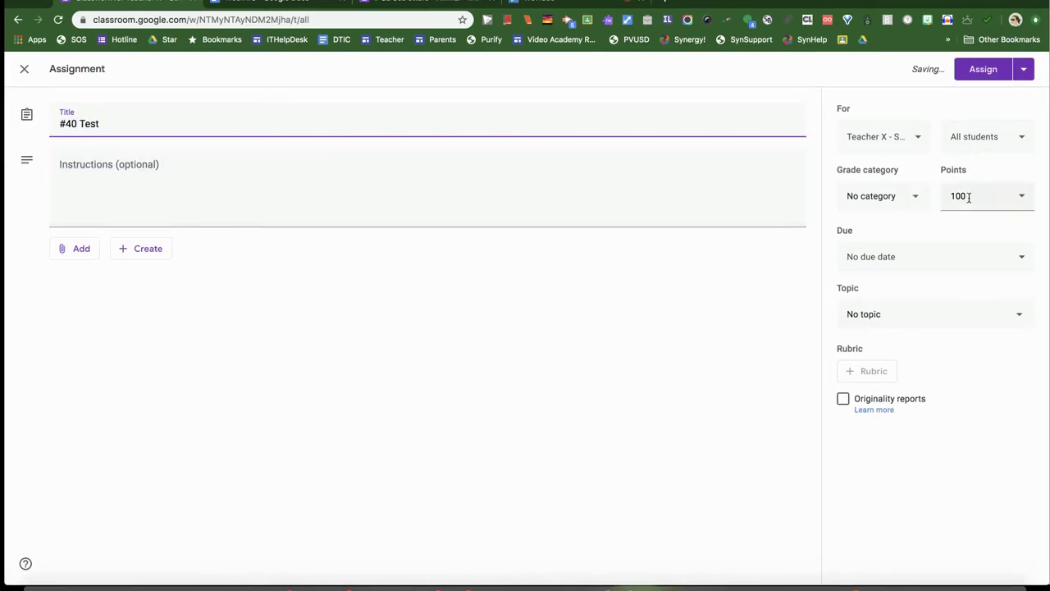
pyautogui.click(938, 313)
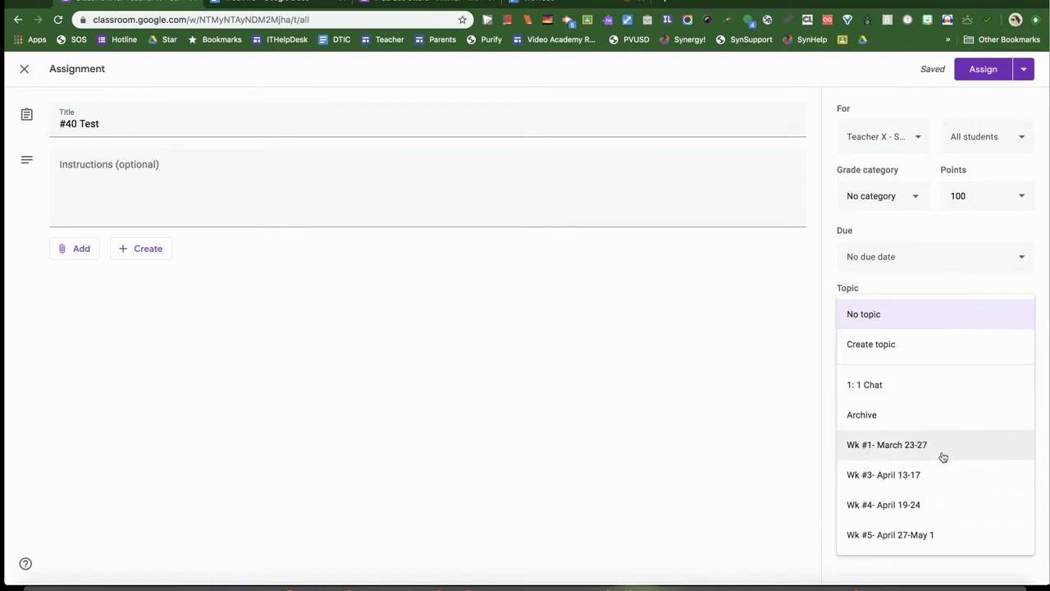
pyautogui.click(952, 540)
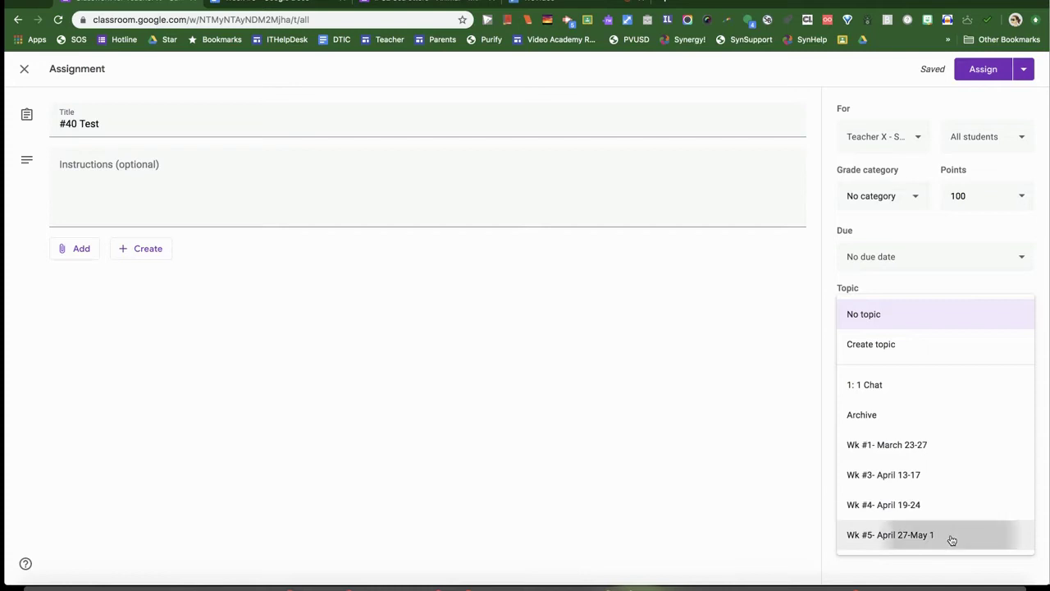
pyautogui.click(975, 69)
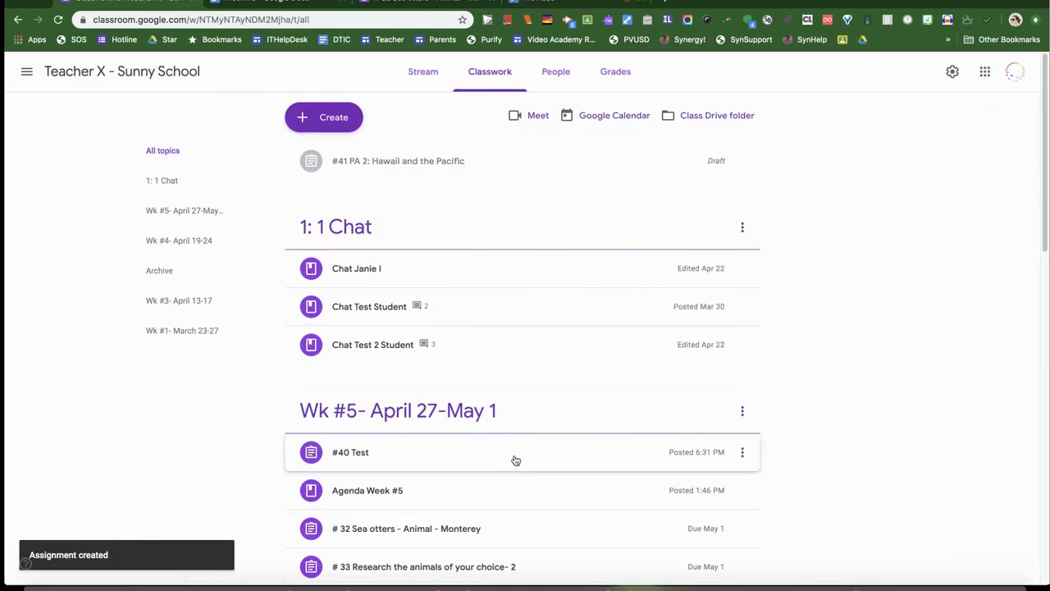
# - Move the #40 Test assignment below Agenda Week #5 within the Wk #5 topic
pyautogui.scroll(-2, 923, 443)
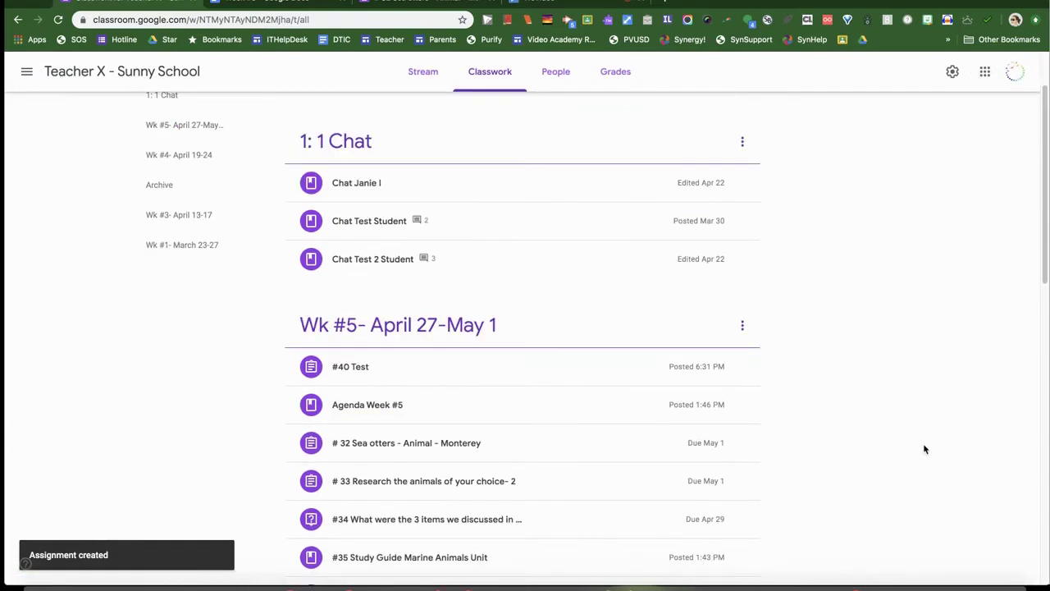
pyautogui.moveTo(452, 371)
pyautogui.mouseDown()
pyautogui.moveTo(453, 488)
pyautogui.moveTo(453, 366)
pyautogui.mouseUp()
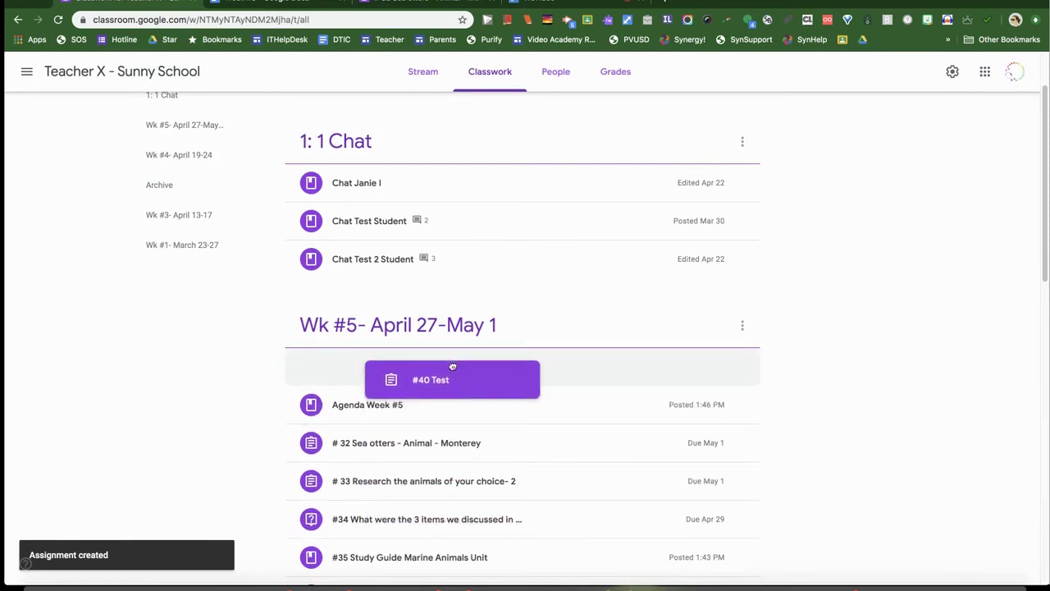
pyautogui.moveTo(452, 367)
pyautogui.mouseDown()
pyautogui.moveTo(430, 382)
pyautogui.moveTo(435, 367)
pyautogui.mouseUp()
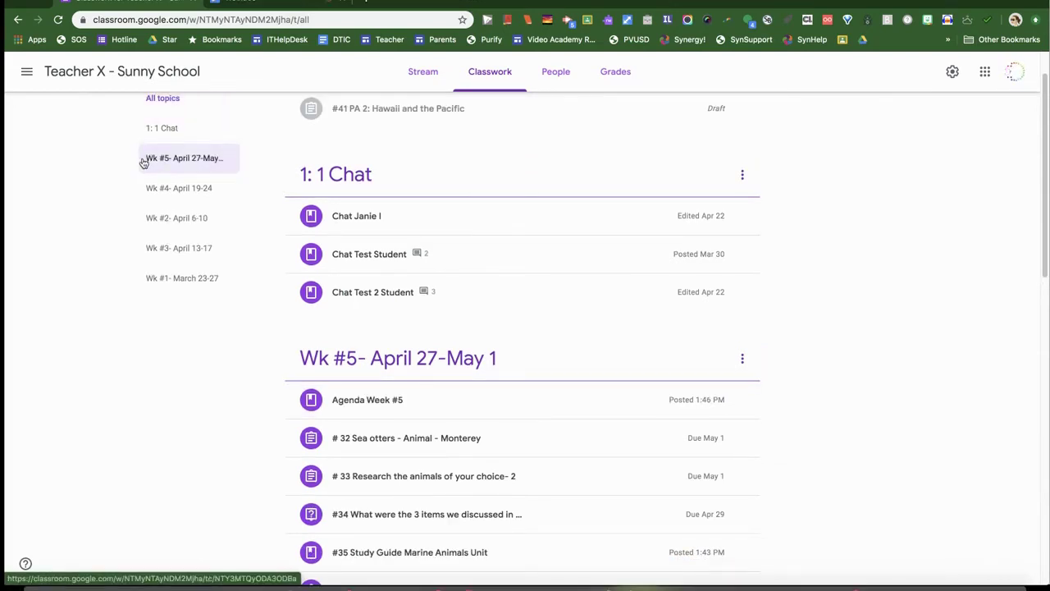
# - Show only the Wk #5- April 27-May 1 topic and look through its posts
pyautogui.click(176, 161)
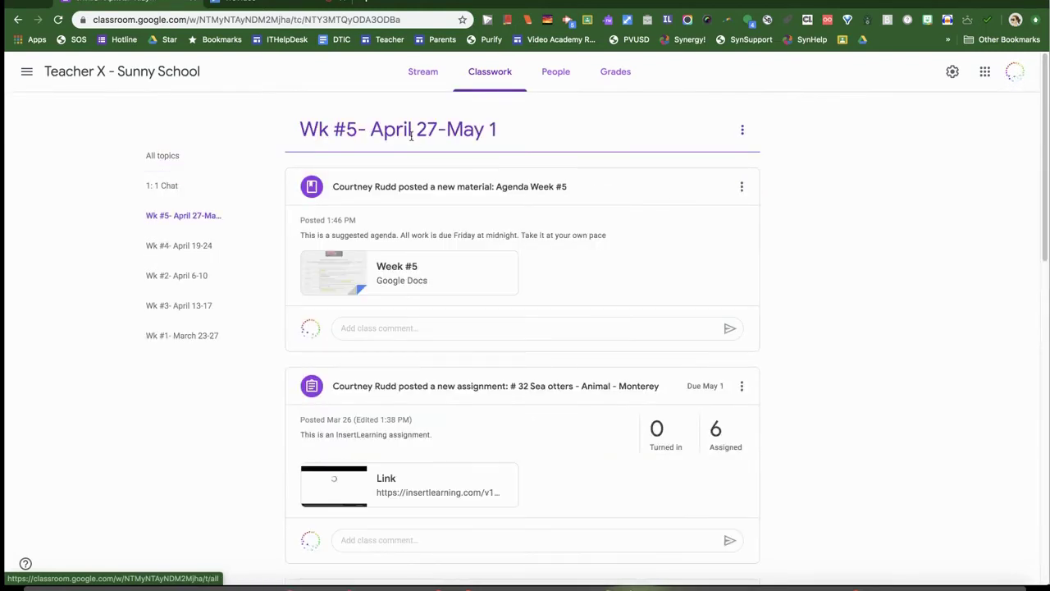
pyautogui.moveTo(1047, 170)
pyautogui.mouseDown()
pyautogui.moveTo(1047, 444)
pyautogui.moveTo(1041, 150)
pyautogui.mouseUp()
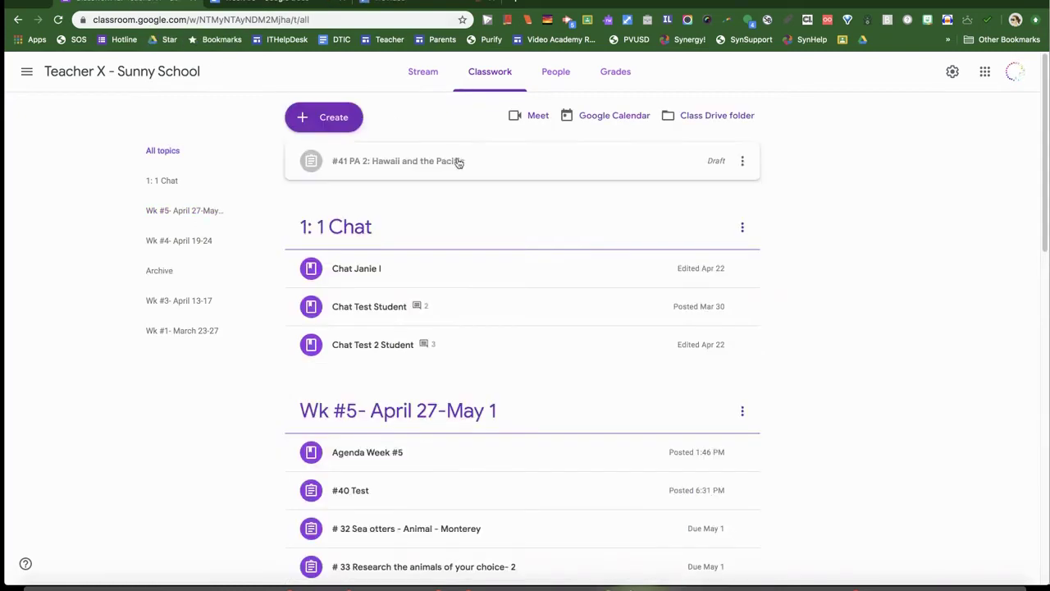
# - Open the Week #5 agenda document attached to the Agenda Week #5 material in the Wk #5 topic
pyautogui.click(333, 120)
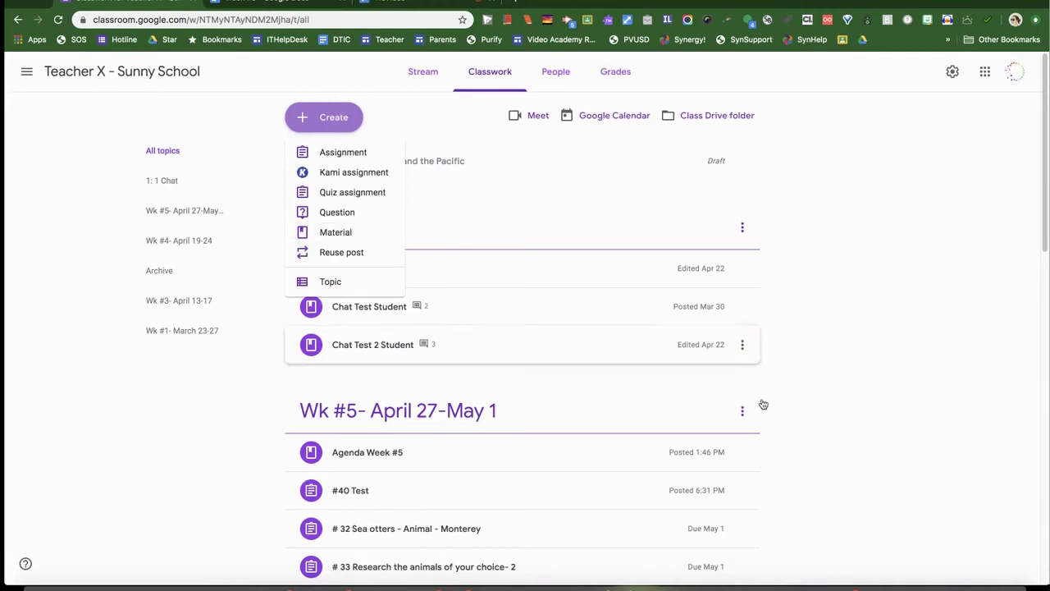
pyautogui.click(398, 410)
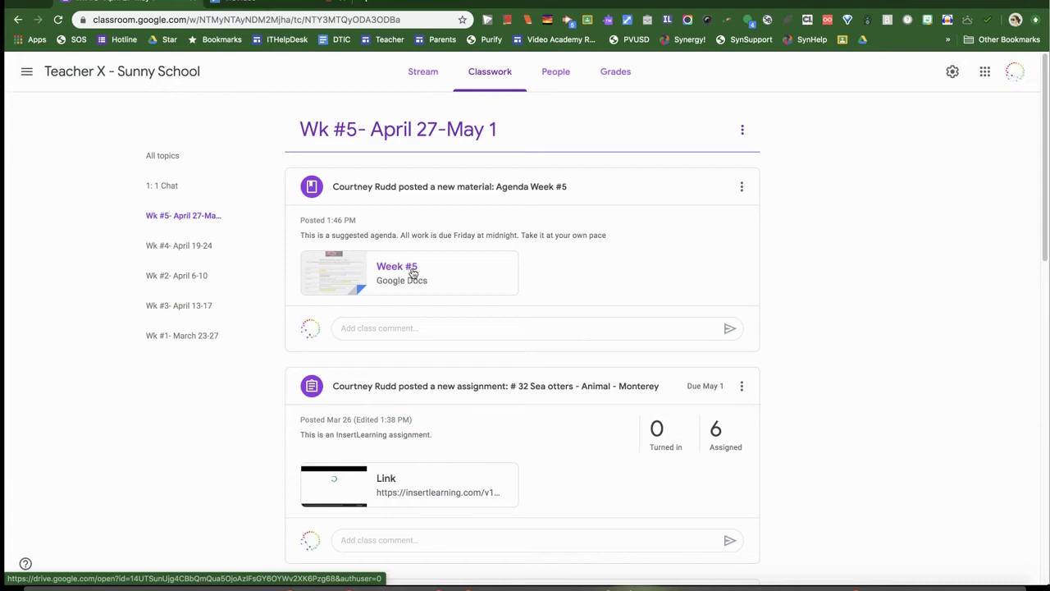
pyautogui.click(362, 271)
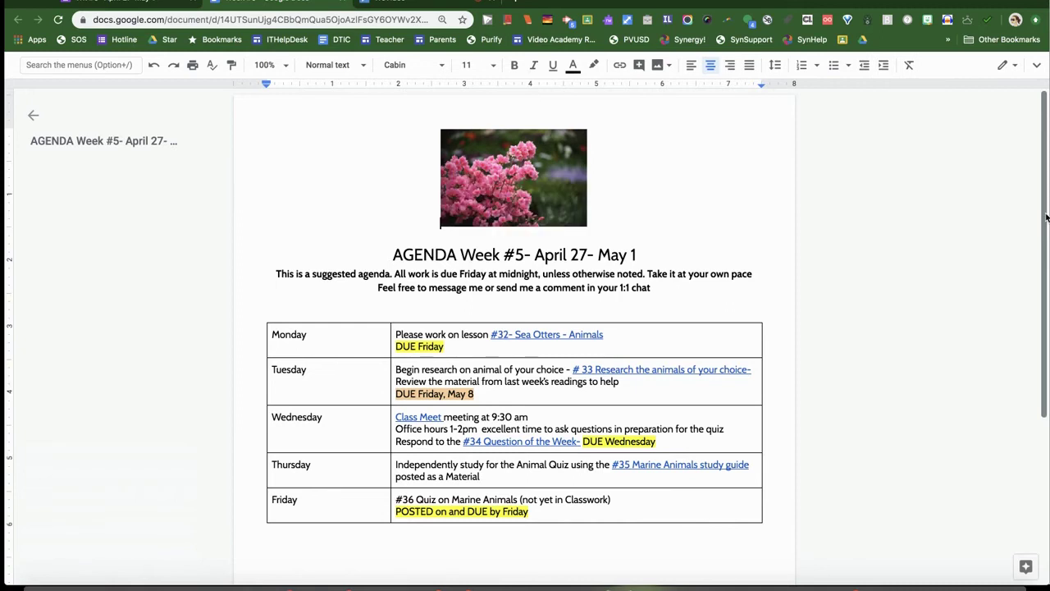
# - Follow Monday's #32- Sea Otters - Animals link in the agenda table to its assignment page
pyautogui.scroll(-1, 1046, 218)
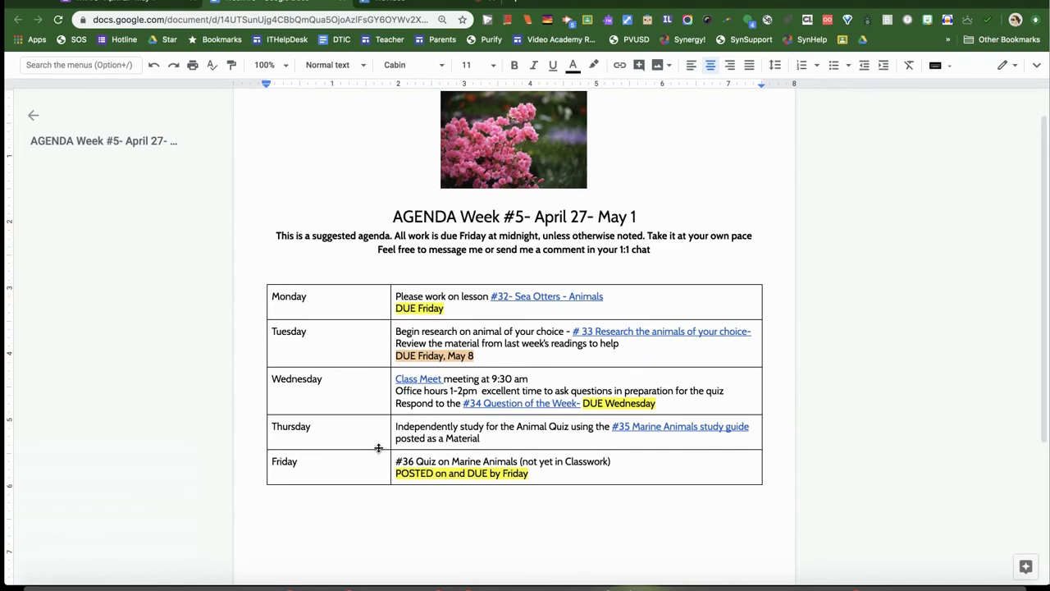
pyautogui.click(535, 297)
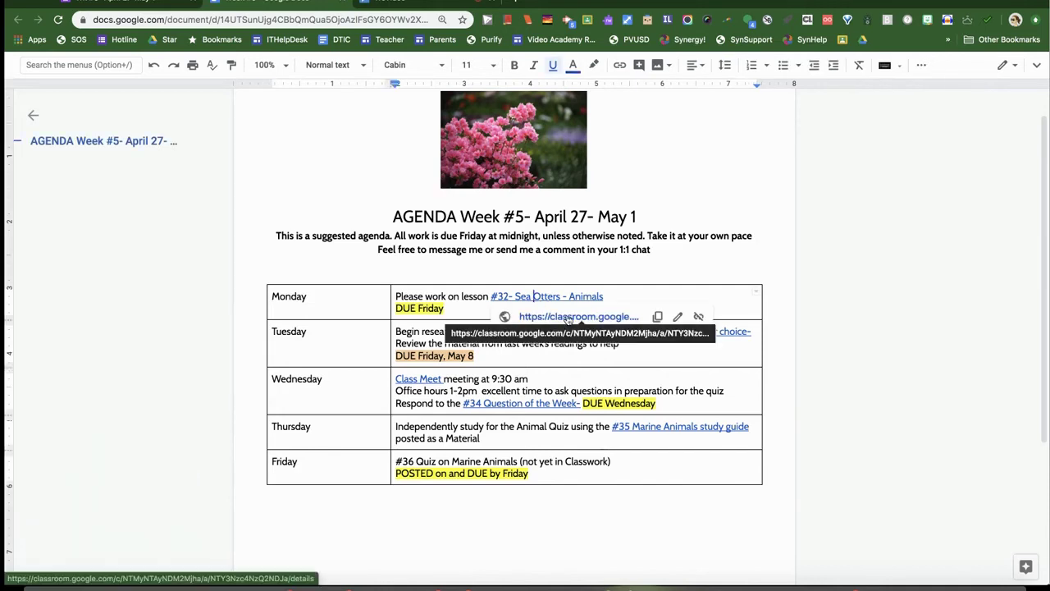
pyautogui.click(574, 317)
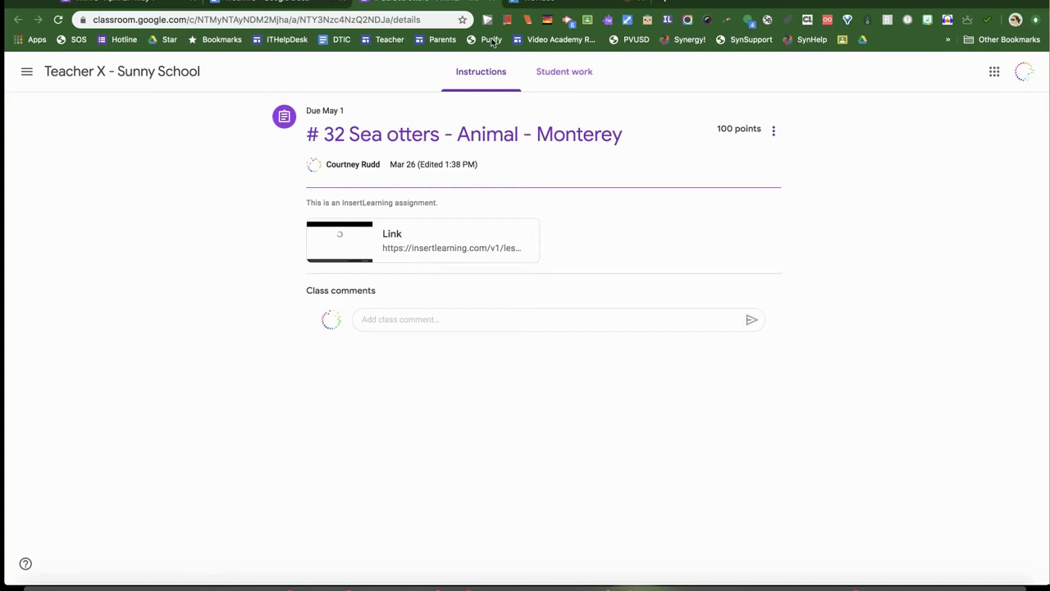
# - Return to the Wk #5 topic page and show the available options for the # 32 Sea otters assignment
pyautogui.click(146, 4)
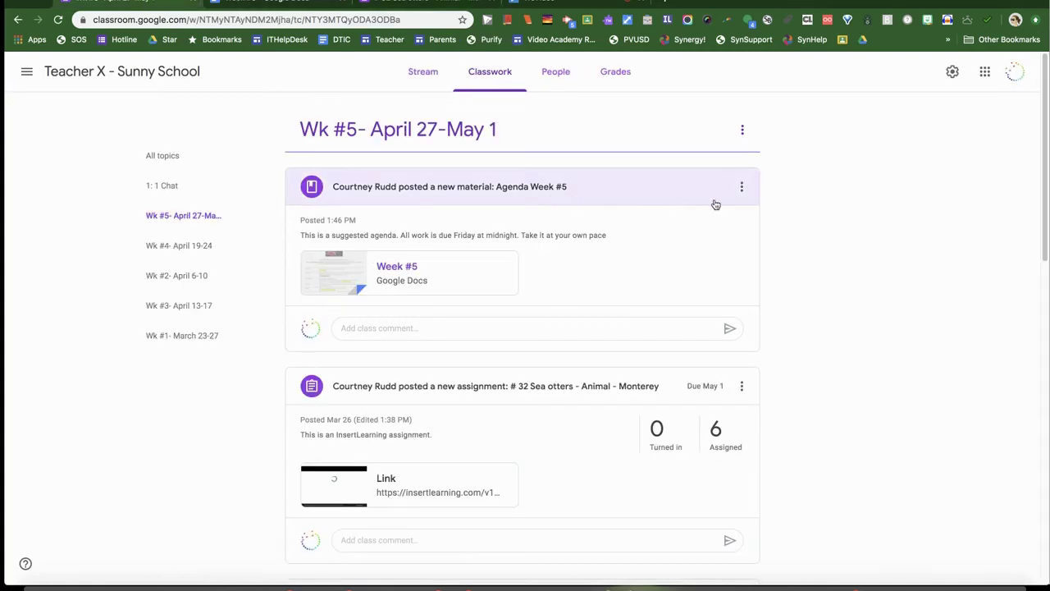
pyautogui.click(743, 389)
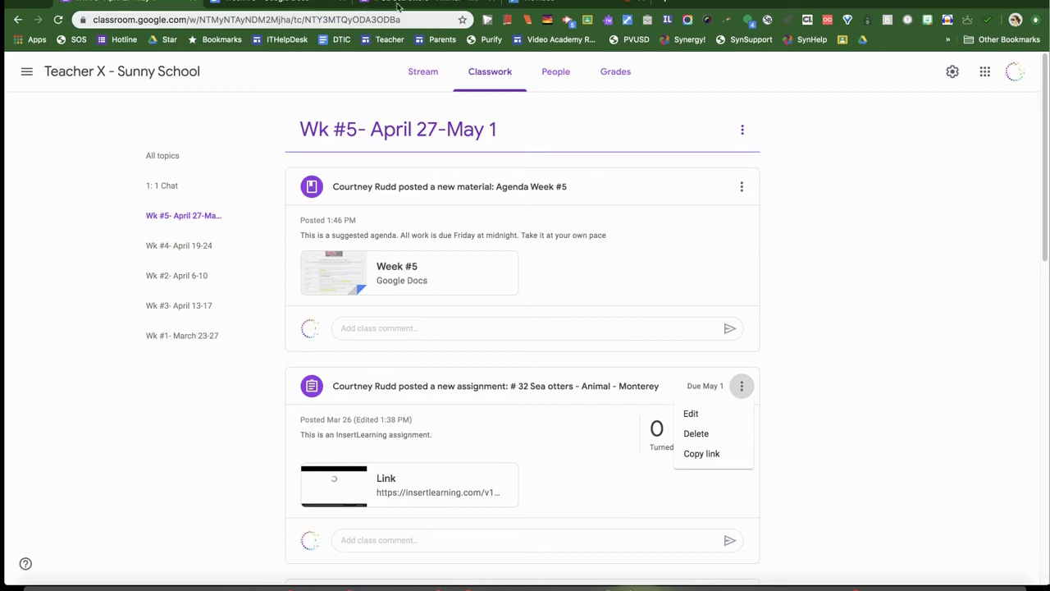
# - Switch to the browser window with the student's view of the class and look through the Wk #5 topic's posts
pyautogui.click(343, 1)
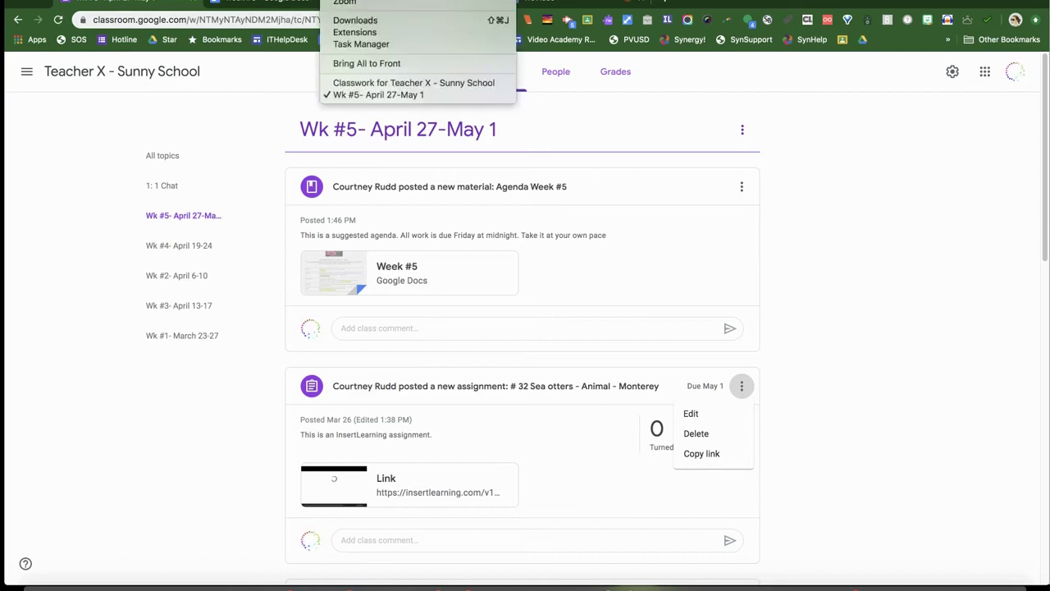
pyautogui.click(376, 82)
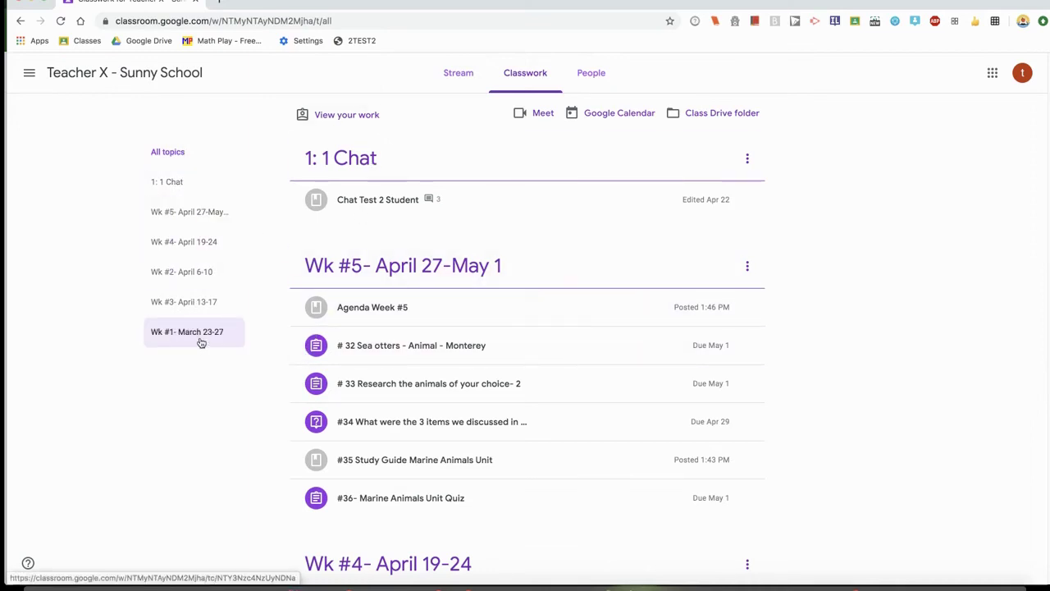
pyautogui.click(190, 217)
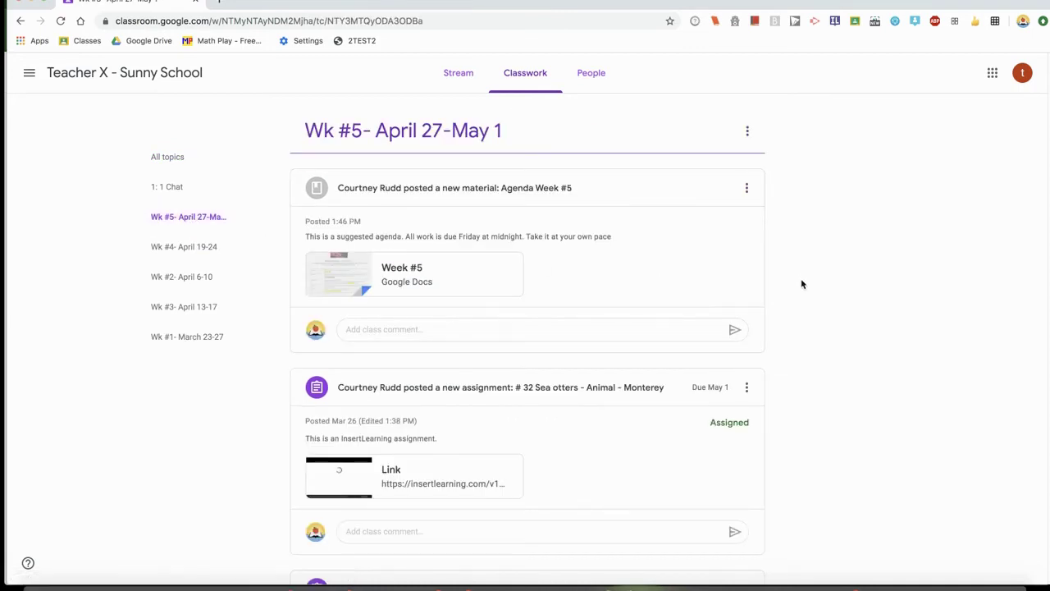
pyautogui.scroll(-3, 802, 284)
pyautogui.scroll(3, 803, 284)
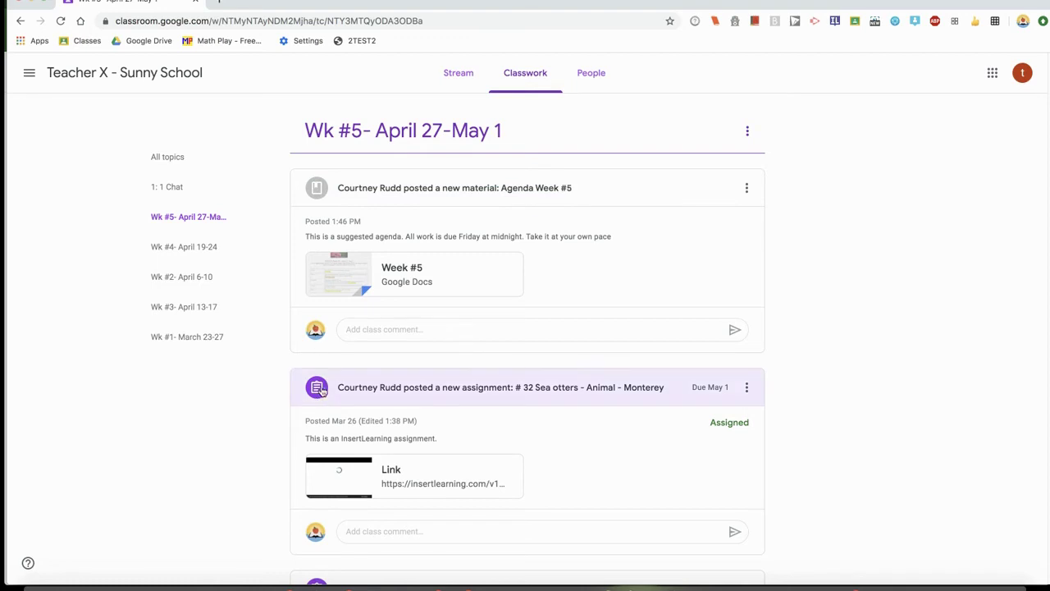
# - Review how the Wk #5 posts appear to the student, from Agenda Week #5 through the #36- Marine Animals Unit Quiz
pyautogui.scroll(-5, 896, 300)
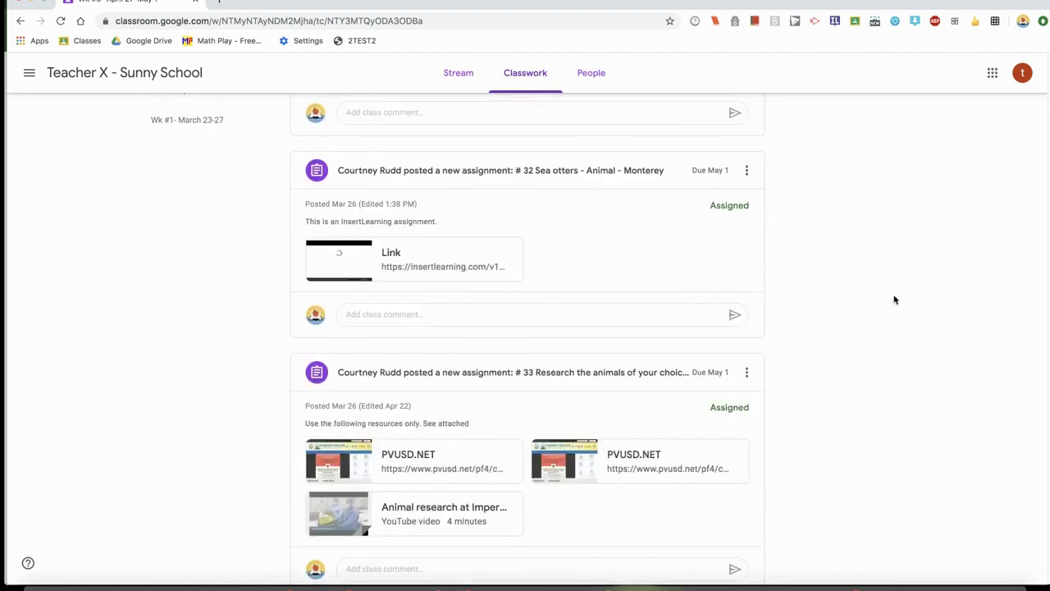
pyautogui.scroll(-4, 895, 300)
pyautogui.scroll(-9, 895, 300)
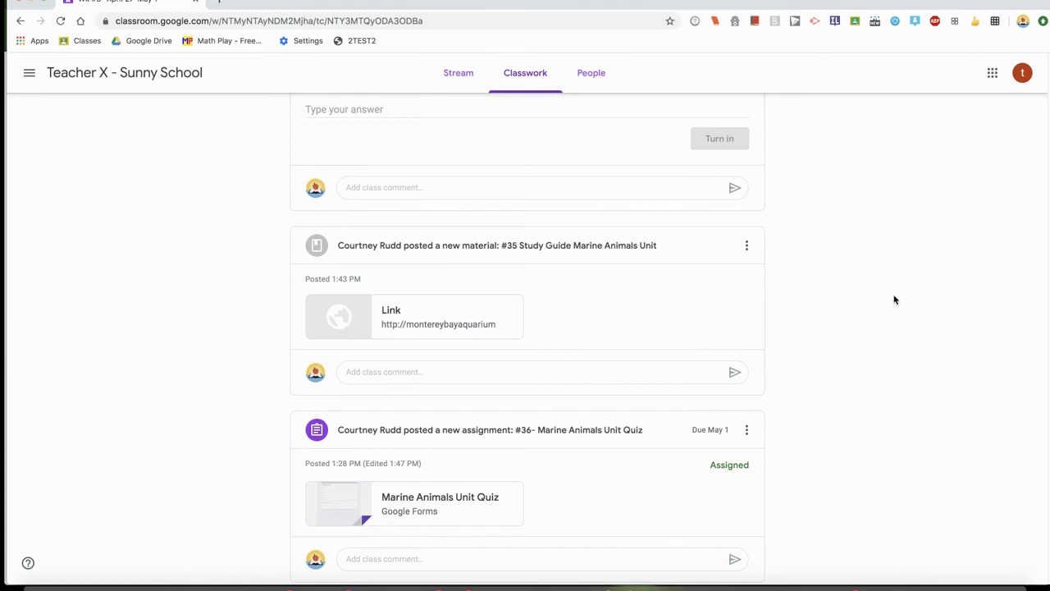
pyautogui.scroll(3, 896, 299)
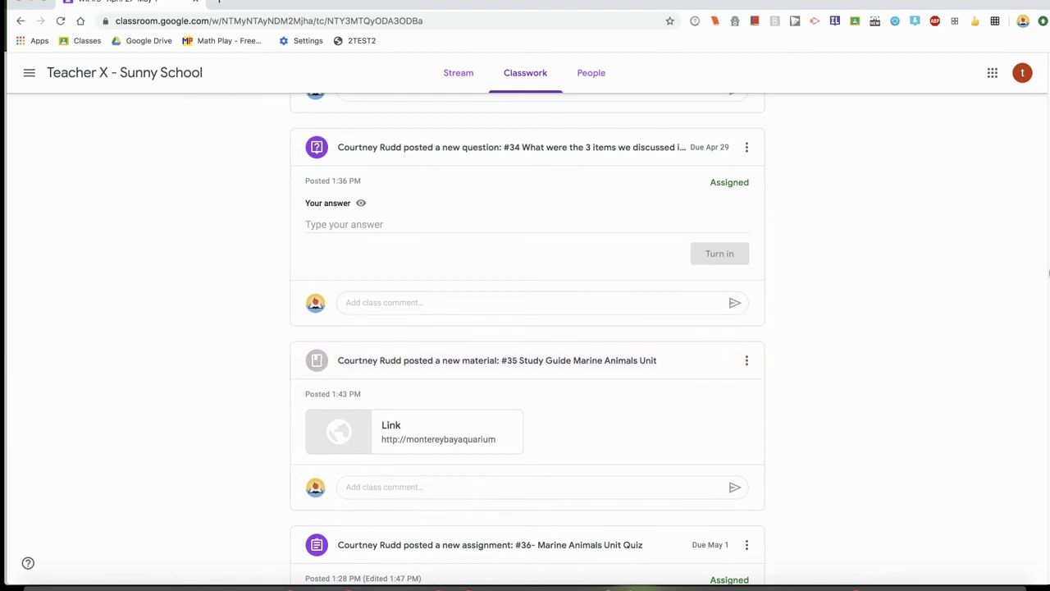
pyautogui.scroll(10, 918, 267)
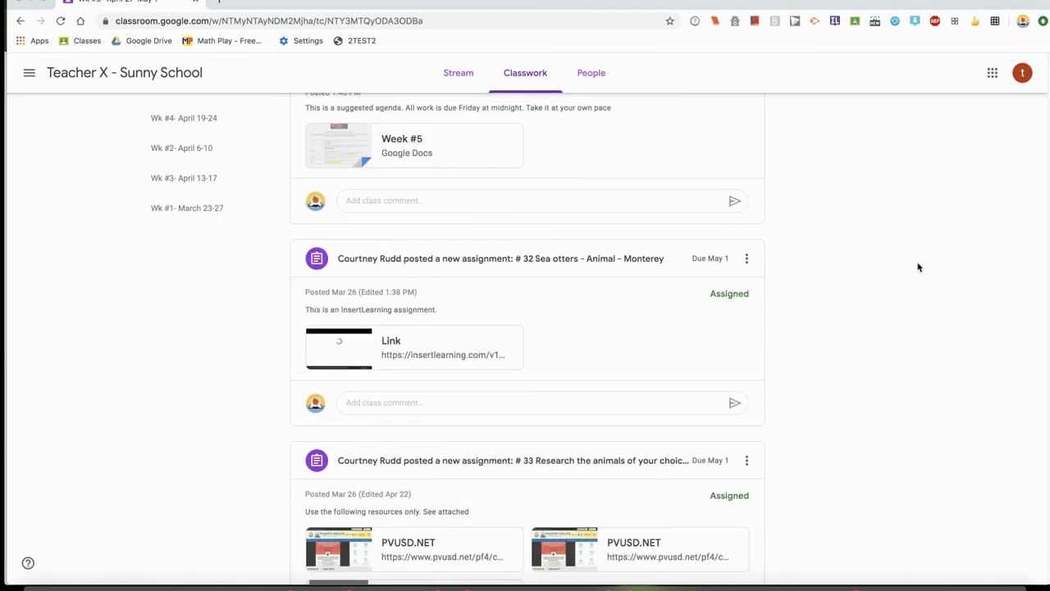
pyautogui.scroll(3, 918, 266)
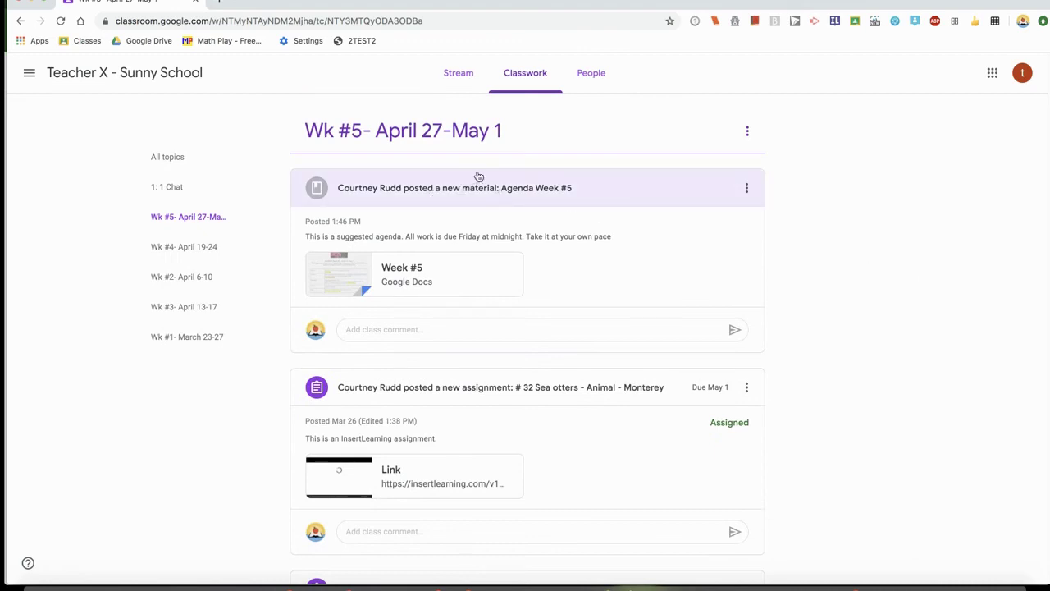
# - Open the student's own work list from the full Classwork page, look through it and filter it to missing work
pyautogui.click(460, 82)
pyautogui.click(514, 87)
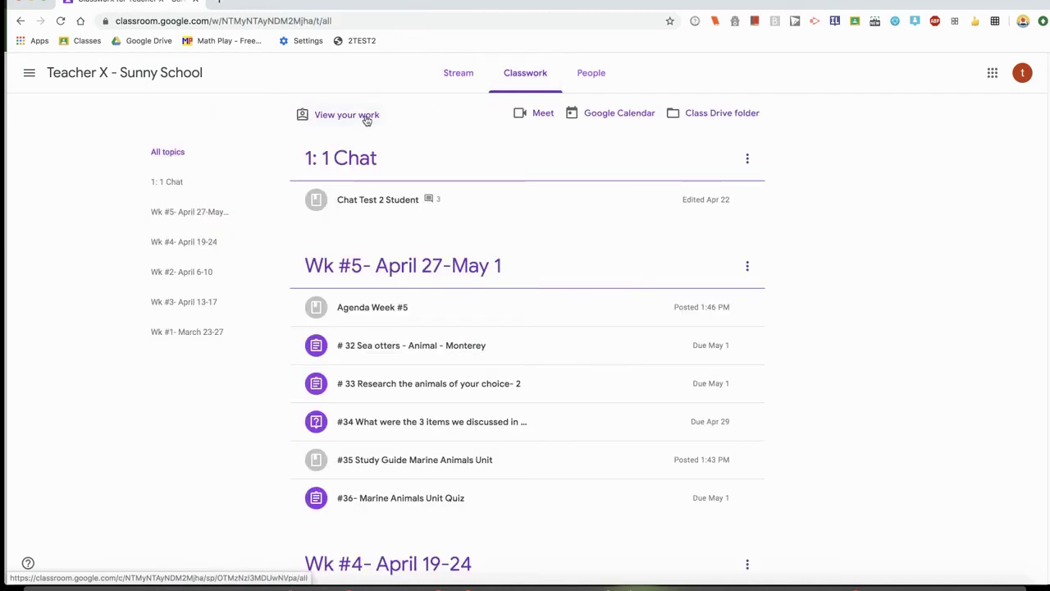
pyautogui.click(328, 118)
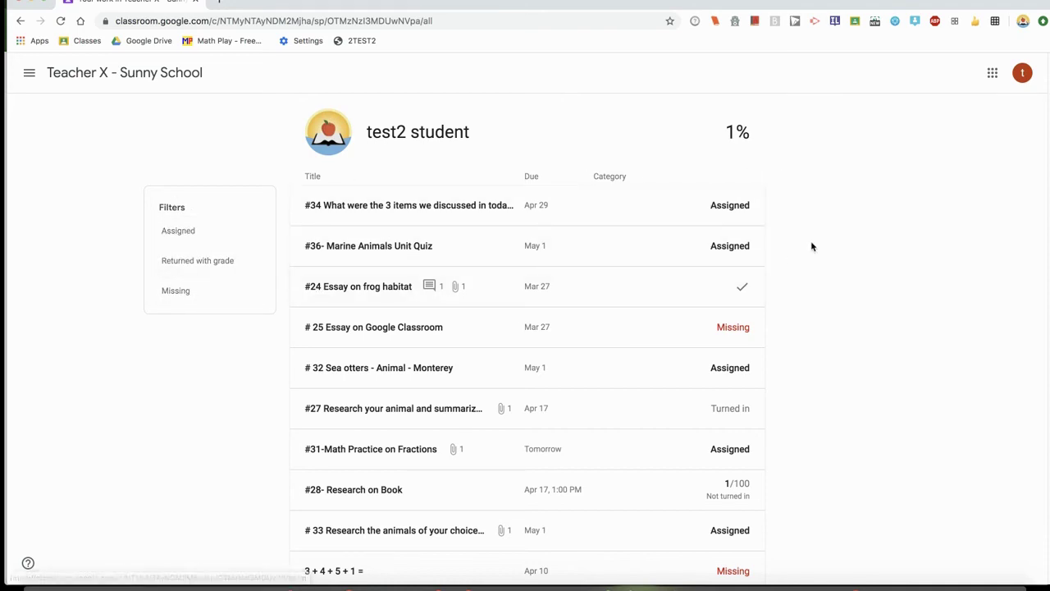
pyautogui.scroll(-3, 812, 246)
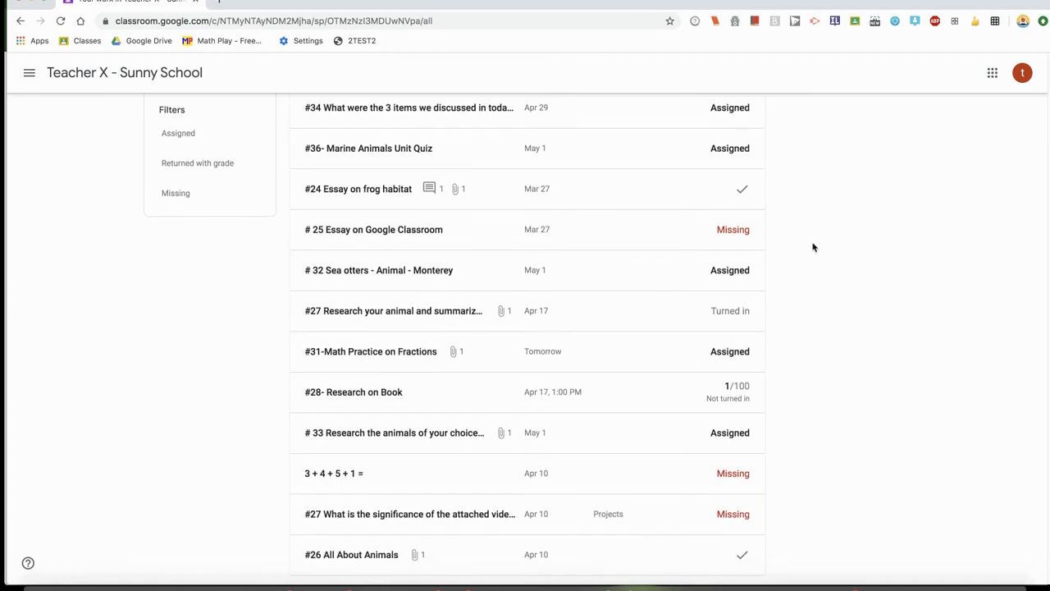
pyautogui.scroll(3, 814, 246)
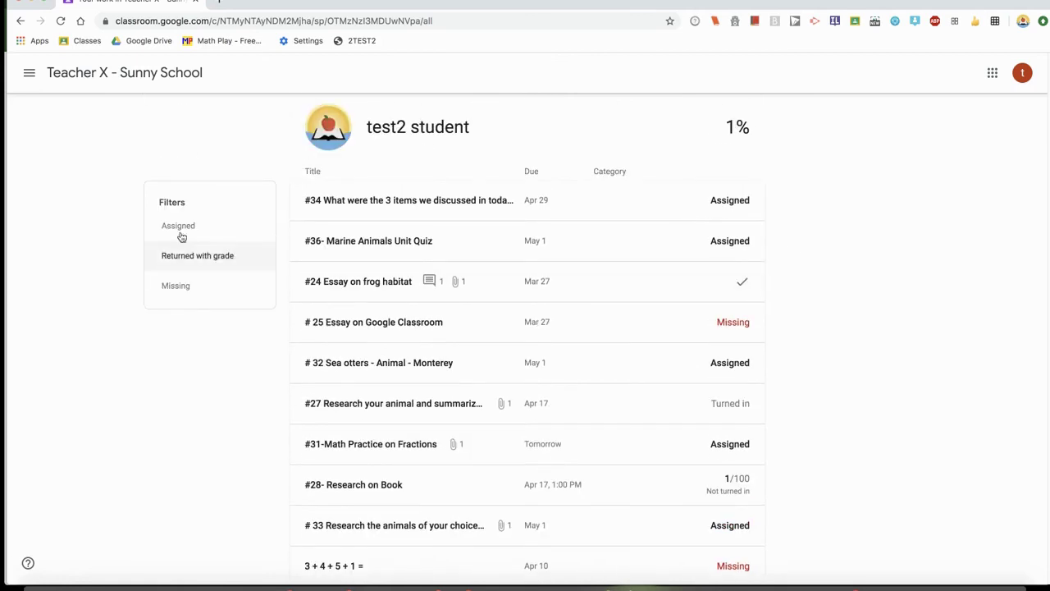
pyautogui.click(174, 287)
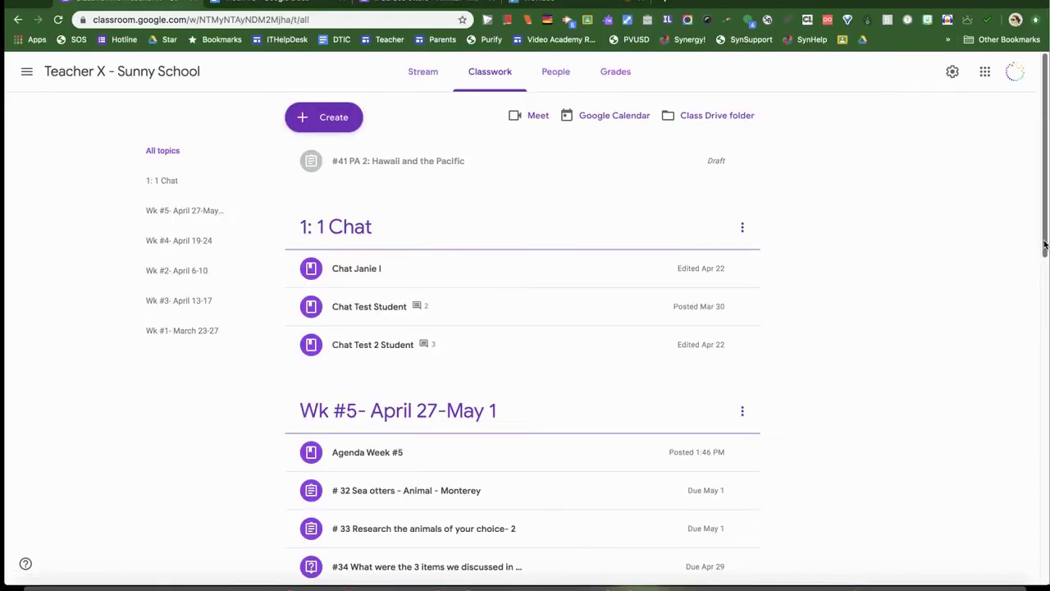
# - Create a topic named Archive in the teacher's classwork and place it directly below the Wk #4- April 19-24 topic
pyautogui.moveTo(1046, 245); pyautogui.dragTo(1025, 219)
pyautogui.moveTo(1045, 228)
pyautogui.mouseDown()
pyautogui.moveTo(1047, 441)
pyautogui.moveTo(1046, 219)
pyautogui.mouseUp()
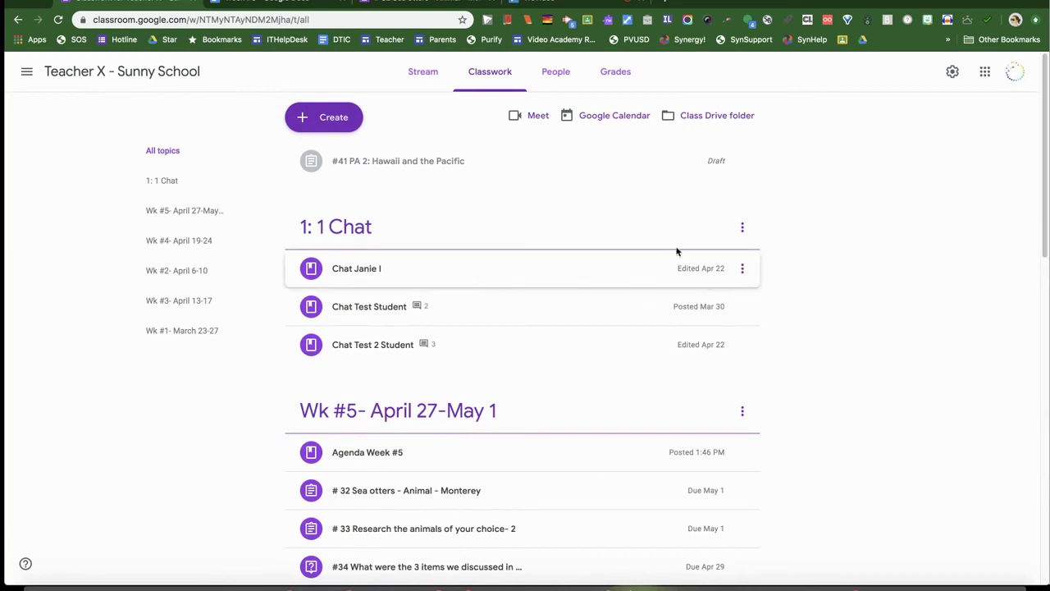
pyautogui.click(323, 123)
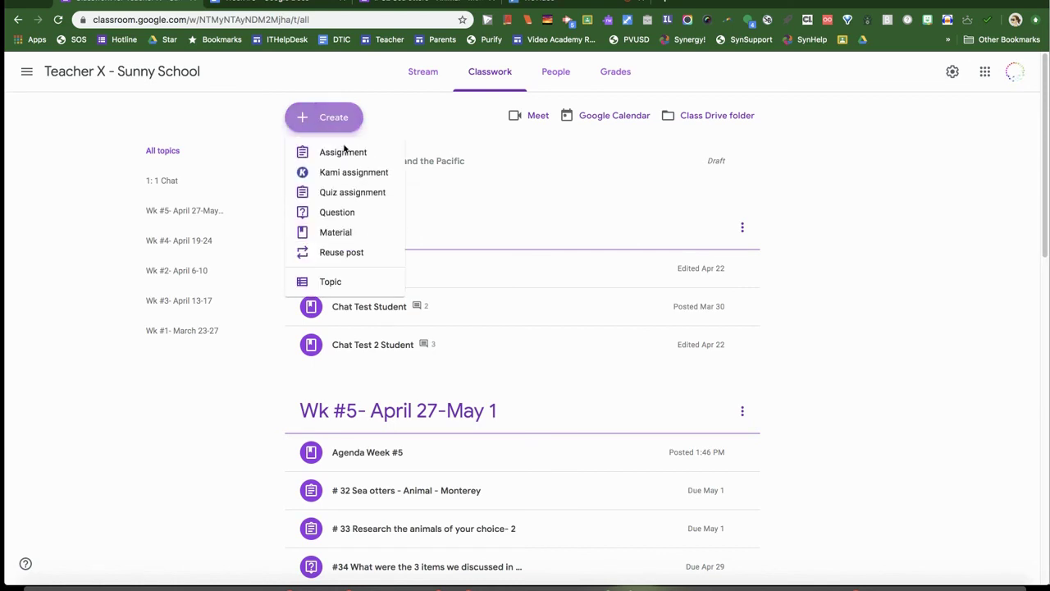
pyautogui.click(349, 282)
pyautogui.write('Archive')
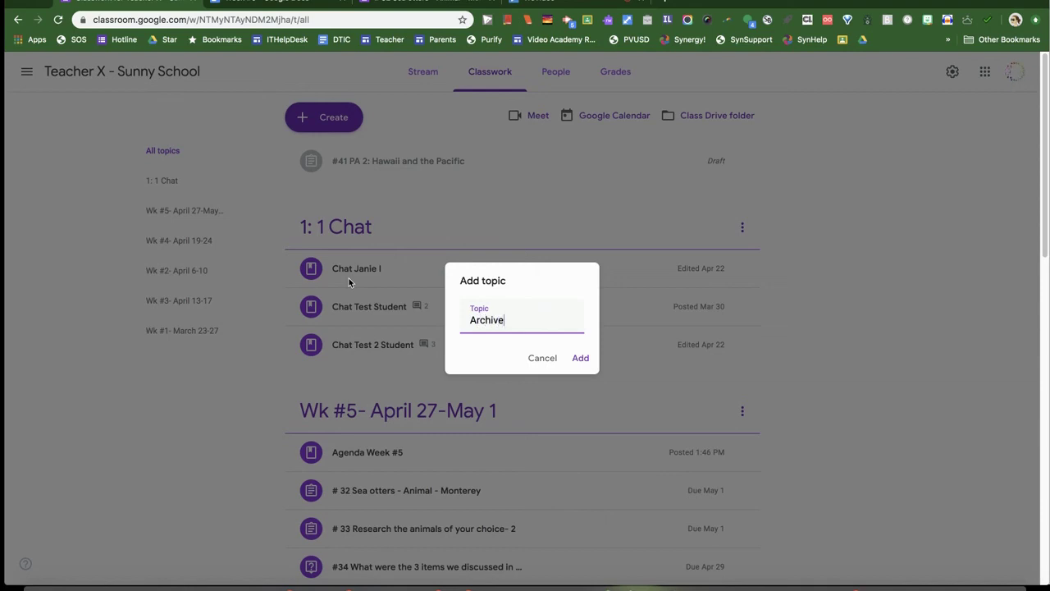
pyautogui.click(586, 359)
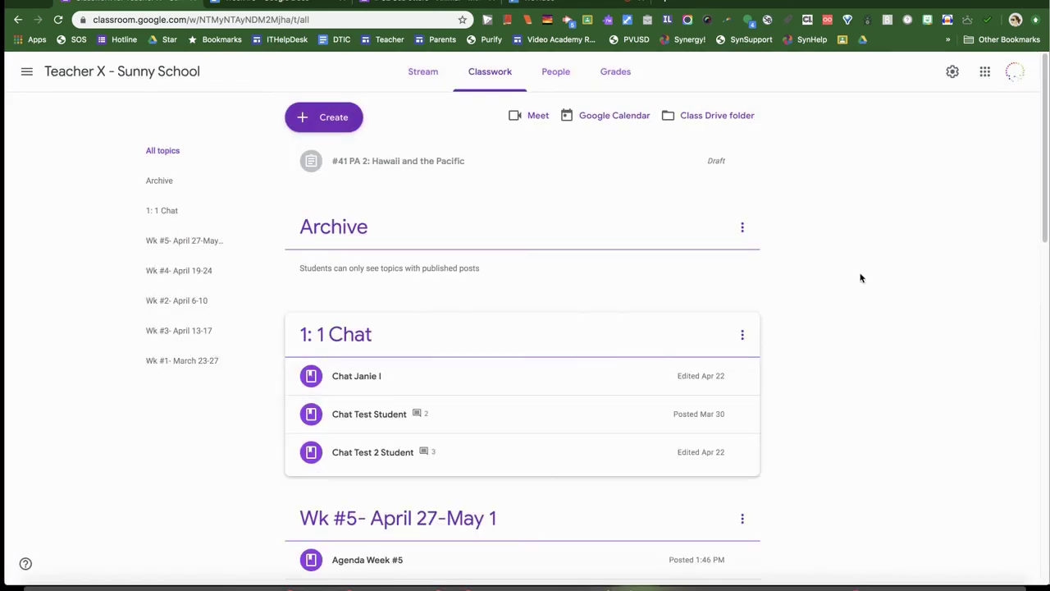
pyautogui.scroll(-1, 1039, 164)
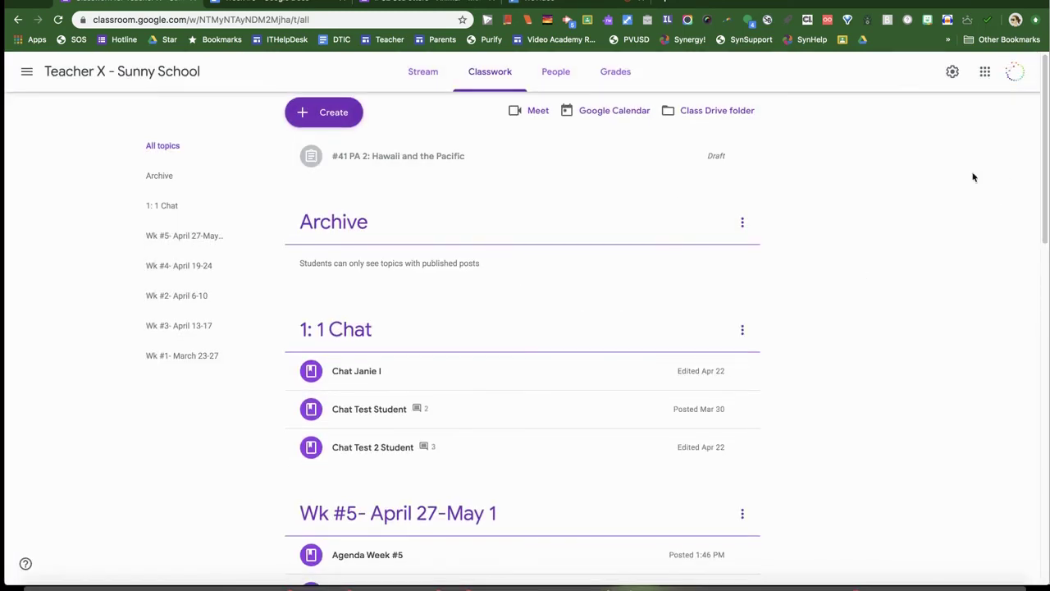
pyautogui.moveTo(361, 212); pyautogui.dragTo(365, 449)
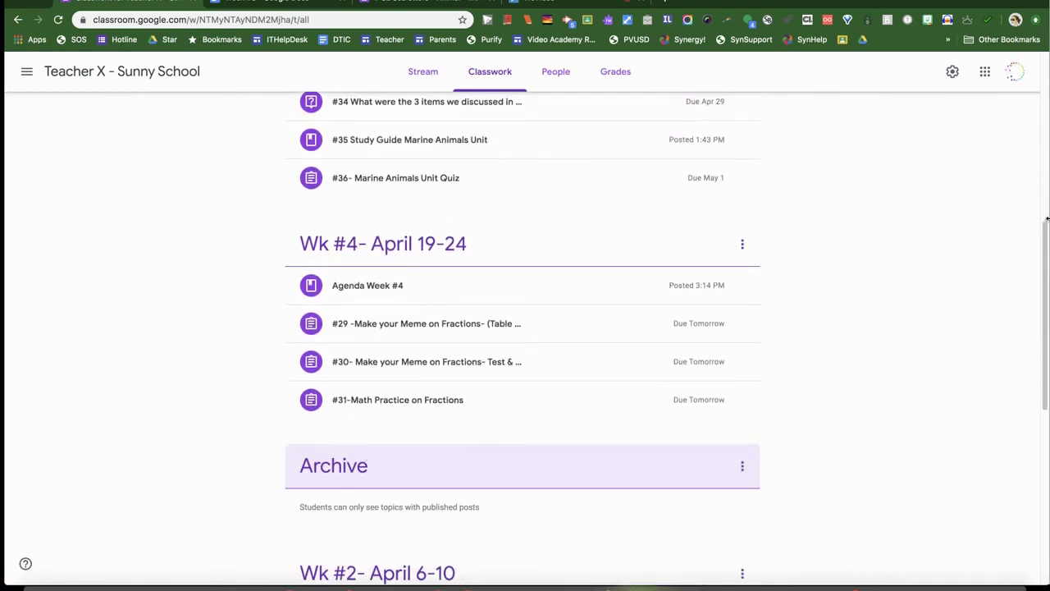
# - Move the 3 + 4 + 5 + 1 = question, #26 All About Animals and the #27 question from Wk #2 into Archive, in that order
pyautogui.moveTo(1045, 232); pyautogui.dragTo(922, 342)
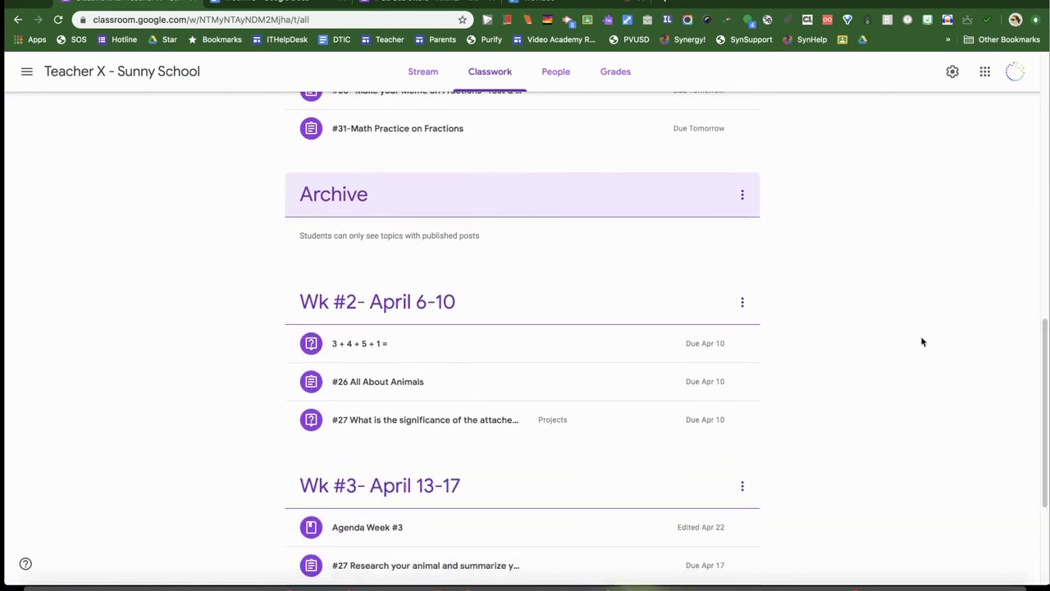
pyautogui.moveTo(380, 343); pyautogui.dragTo(394, 237)
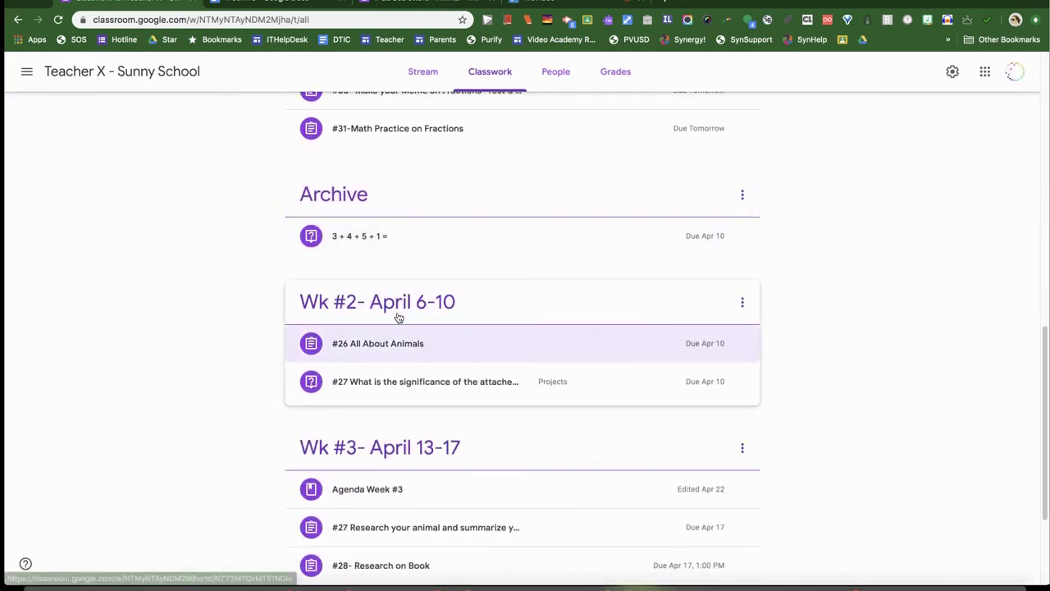
pyautogui.moveTo(392, 352); pyautogui.dragTo(423, 272)
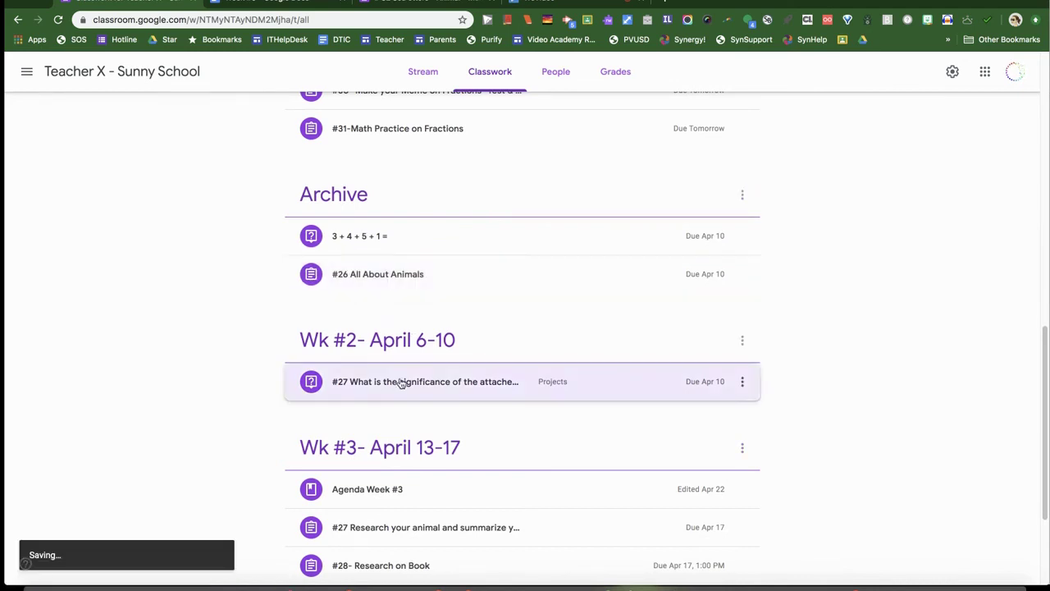
pyautogui.moveTo(337, 384); pyautogui.dragTo(361, 305)
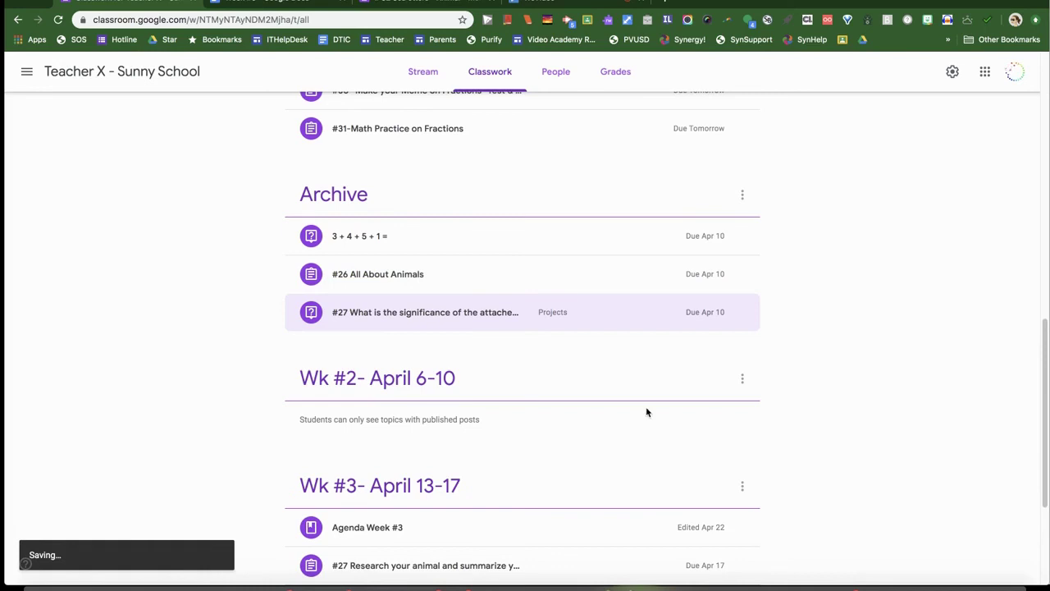
# - Delete the emptied Wk #2- April 6-10 topic and return to the start of the classwork list
pyautogui.click(742, 379)
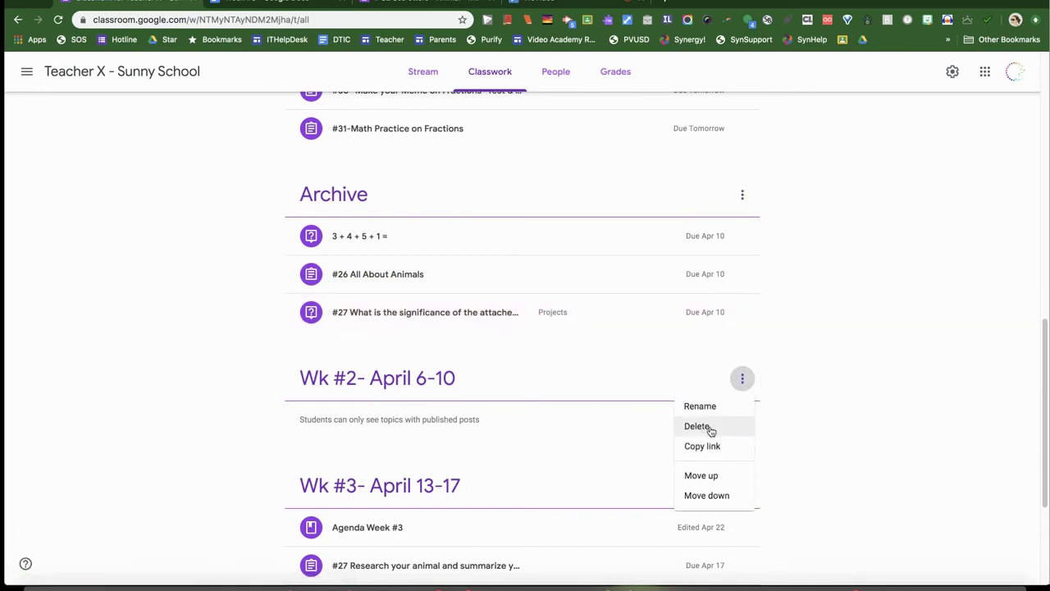
pyautogui.click(706, 429)
pyautogui.click(603, 354)
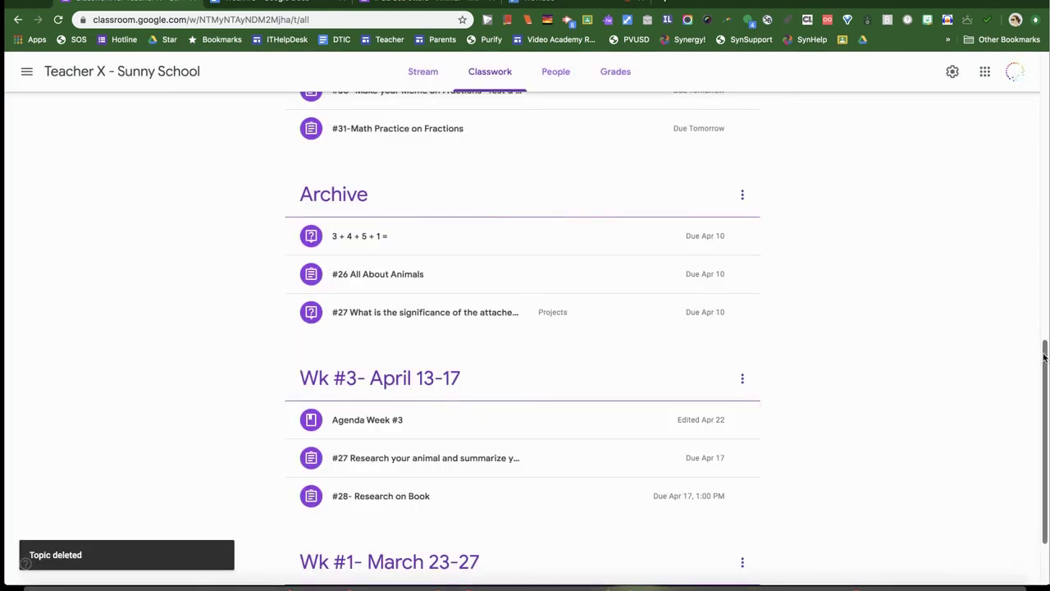
pyautogui.moveTo(1045, 356); pyautogui.dragTo(1045, 54)
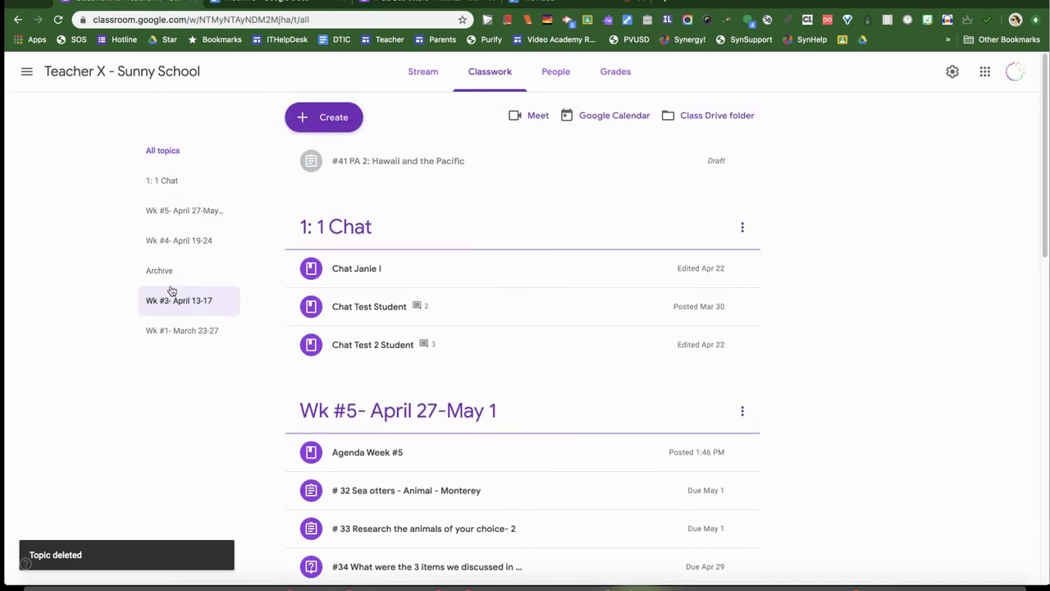